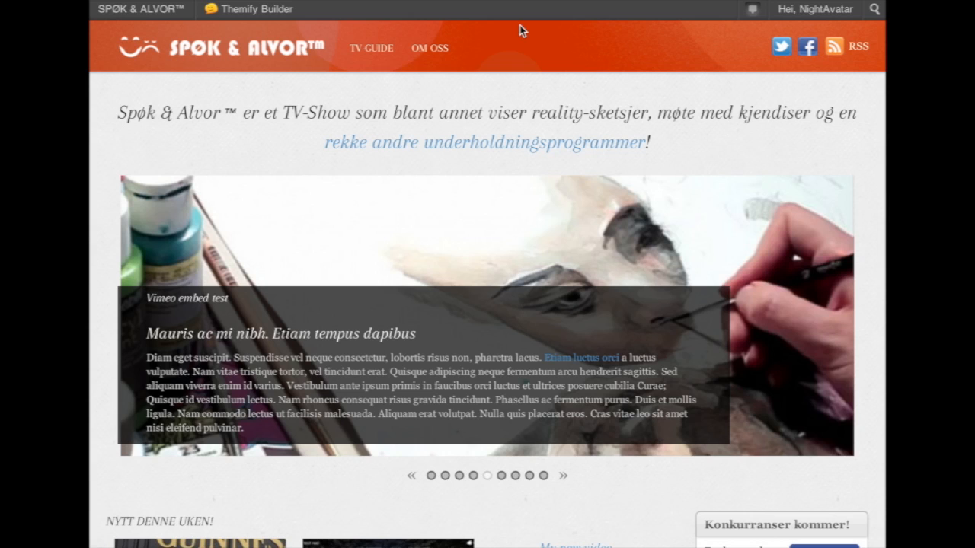
Go to the site's dashboard and open the post categories page
mouse_move(130, 11)
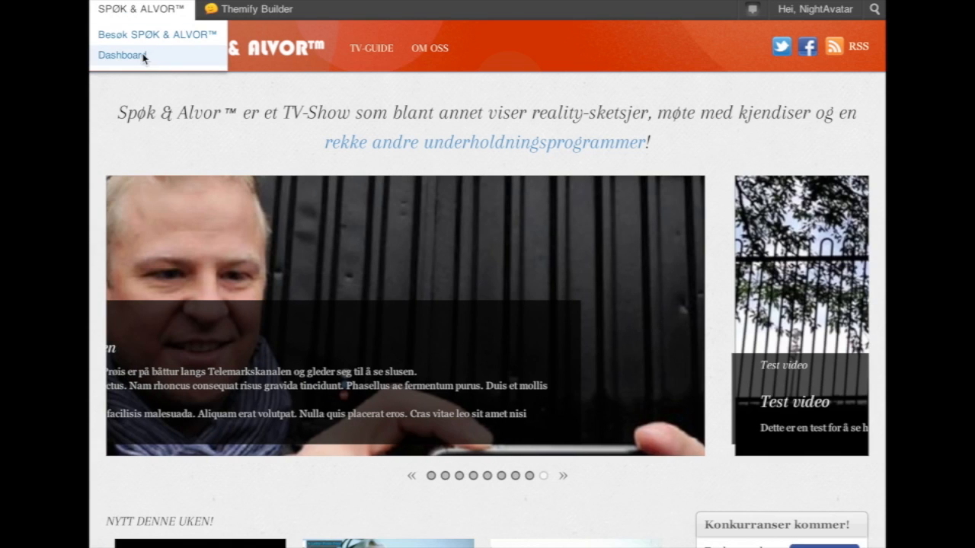
click(115, 54)
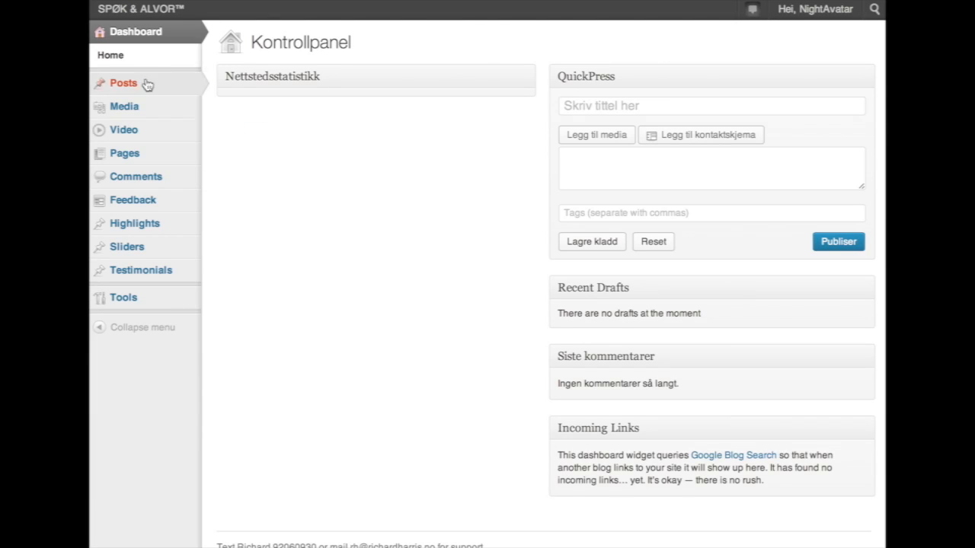
mouse_move(143, 120)
mouse_move(153, 92)
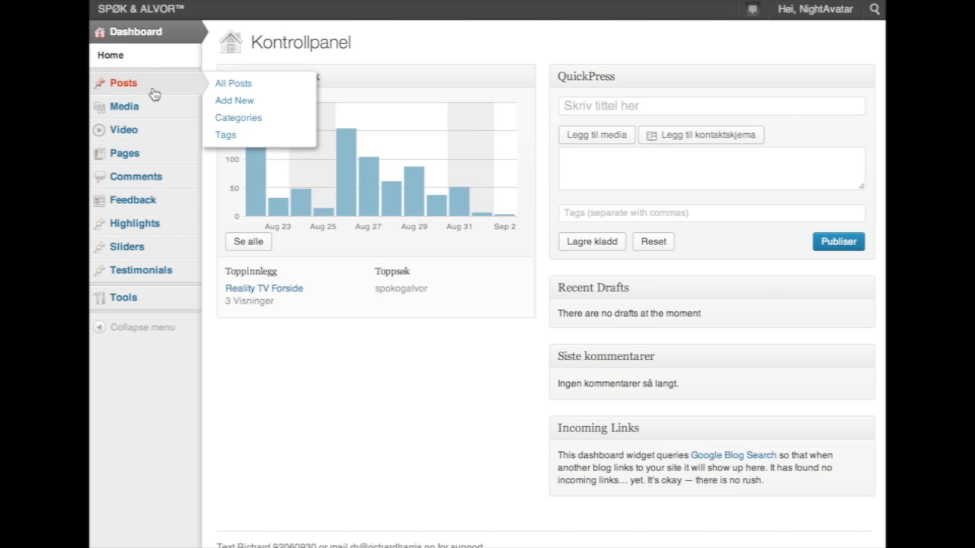
click(252, 123)
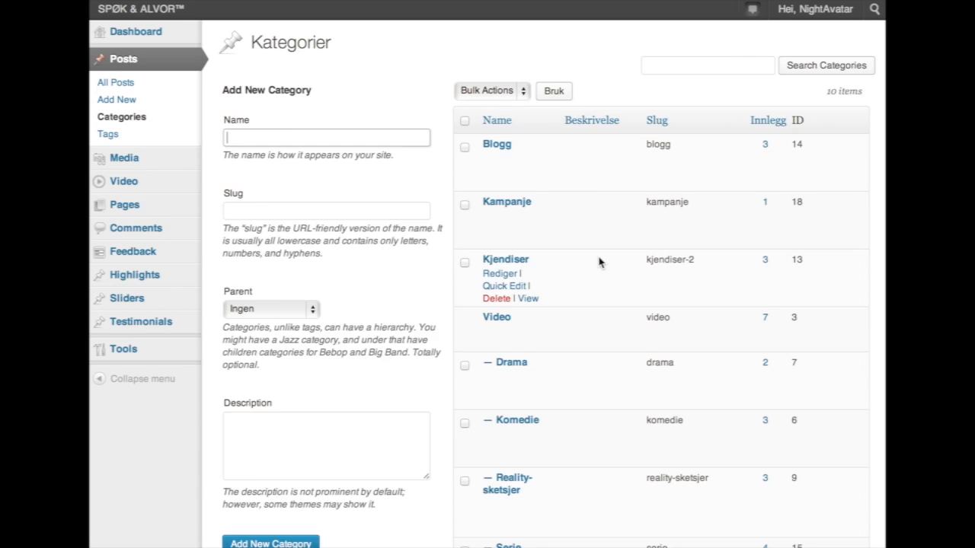
Look through the list of post categories and their subcategories
scroll(601, 261, down, 5)
scroll(600, 261, up, 5)
scroll(620, 293, down, 5)
scroll(619, 294, up, 4)
scroll(619, 294, up, 2)
scroll(620, 294, down, 2)
scroll(620, 294, up, 1)
click(515, 251)
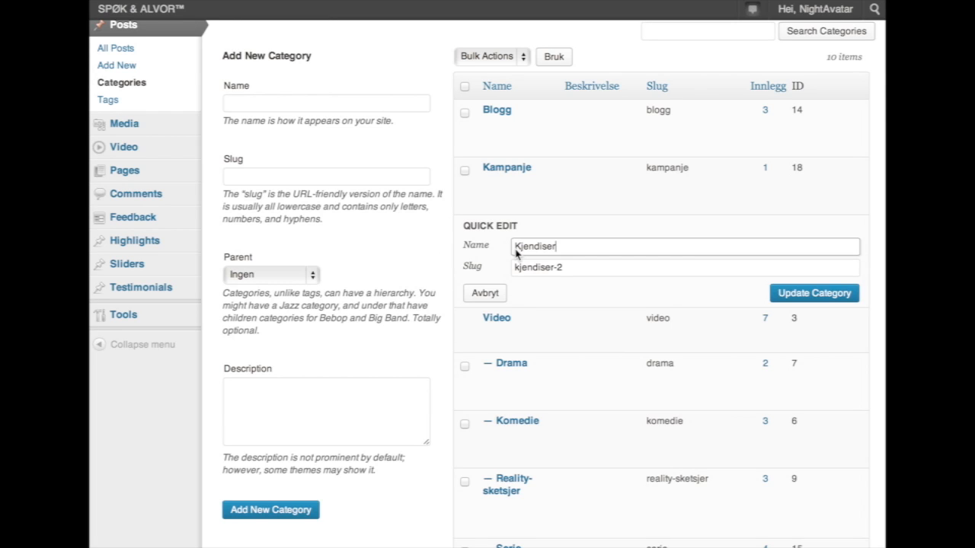
double_click(543, 247)
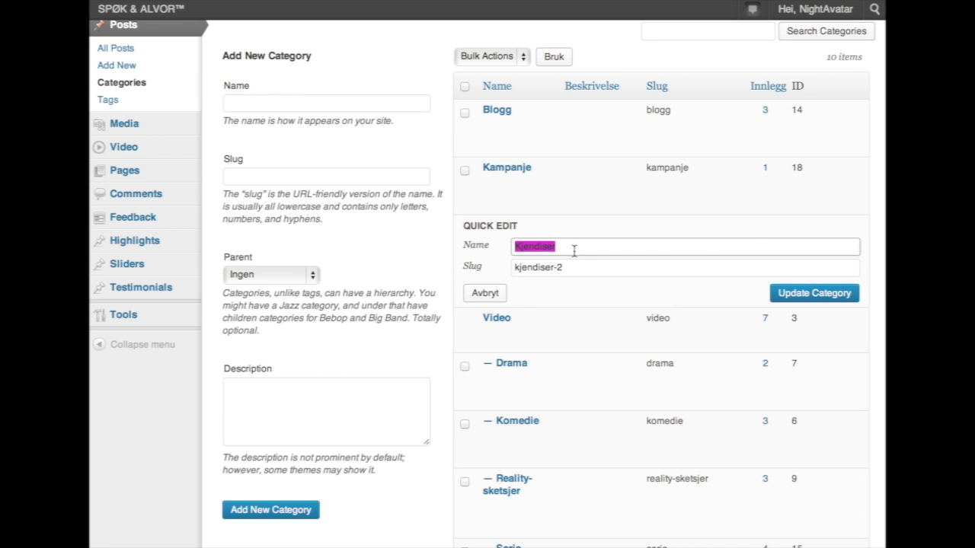
click(494, 293)
Edit the Kjendiser category and make Video its parent category
click(507, 227)
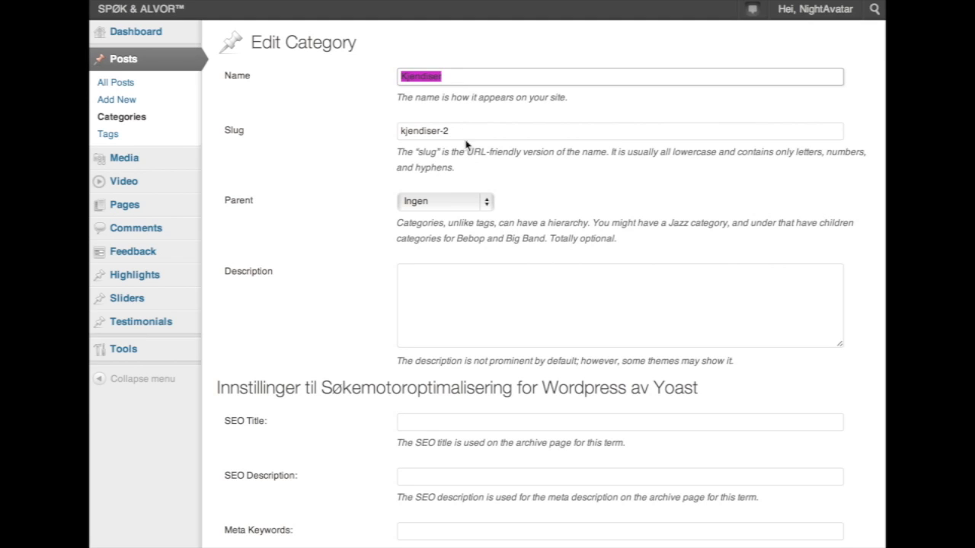
click(474, 201)
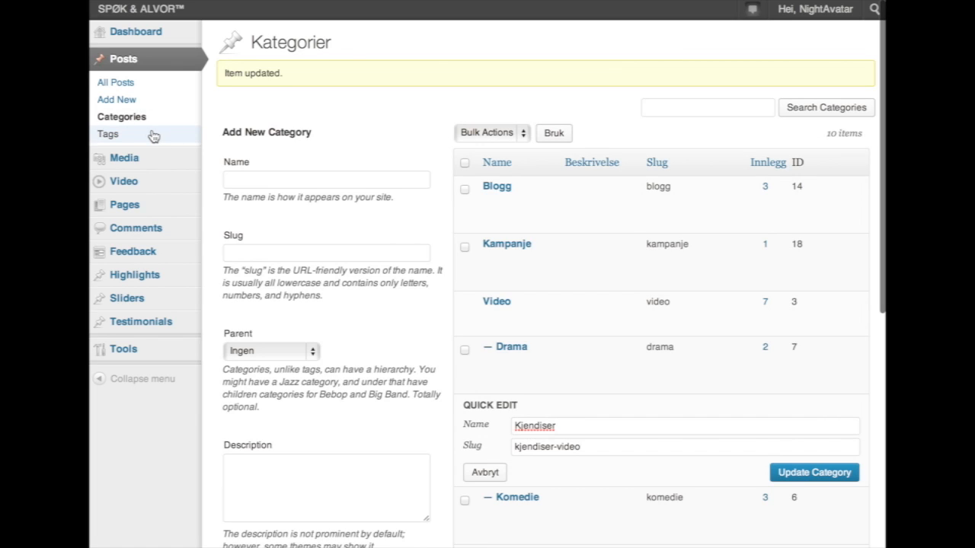
View the post tags page and open a blank new post
click(108, 134)
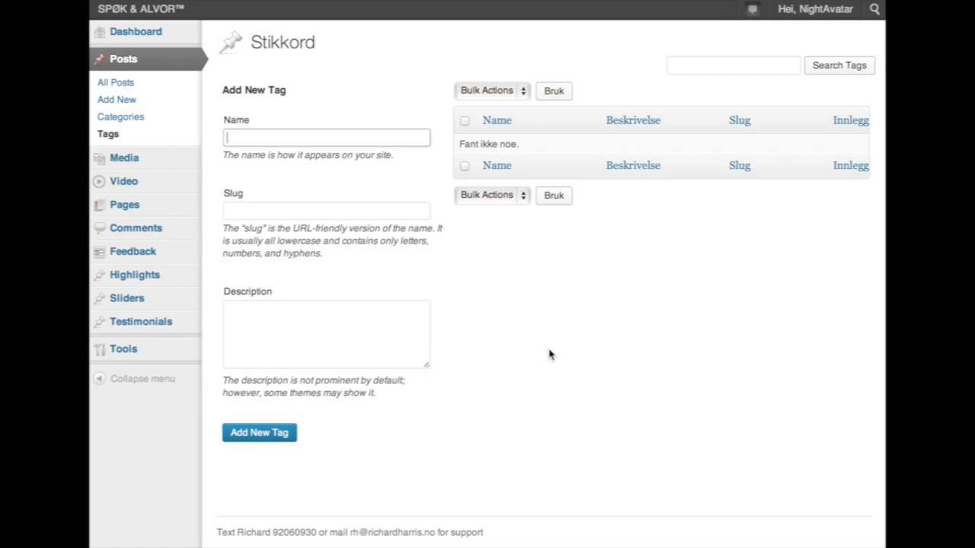
click(161, 86)
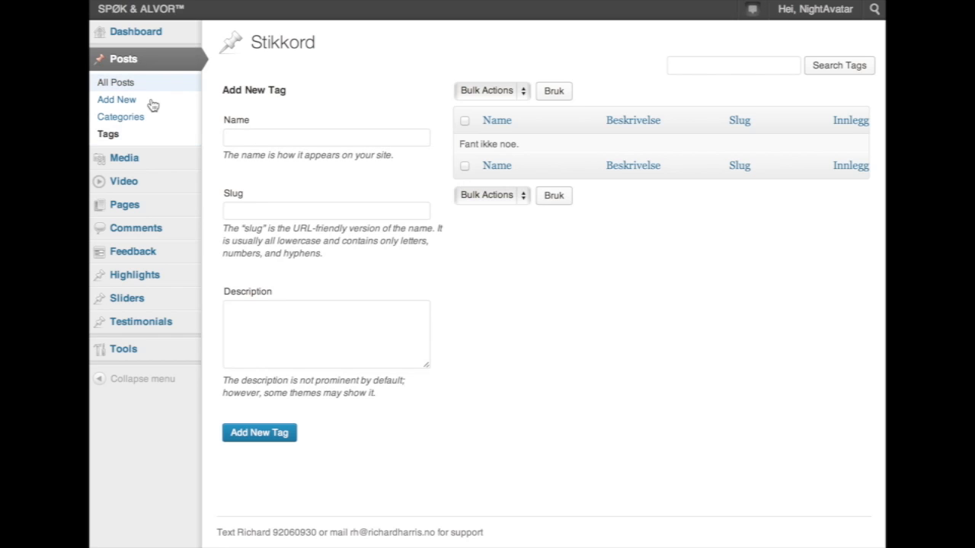
click(116, 100)
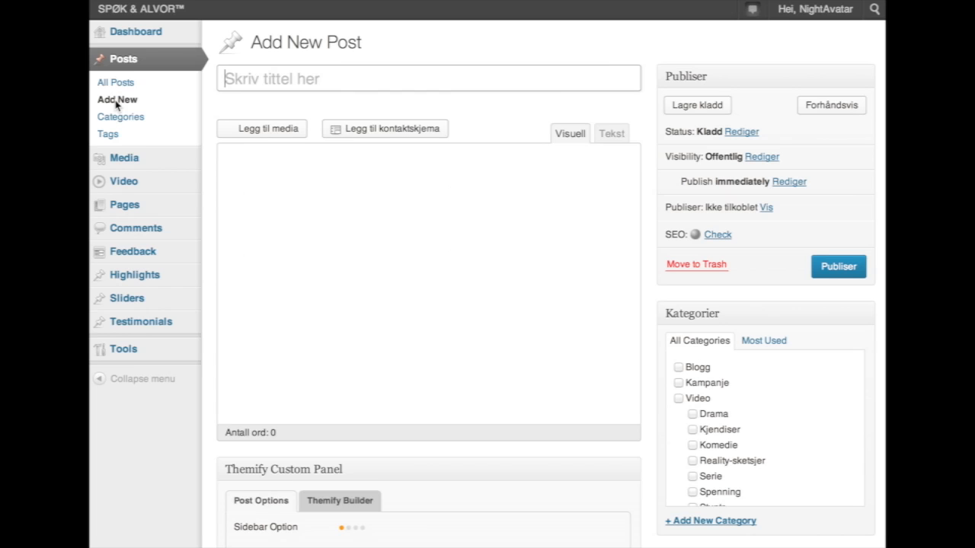
Examine the category and tag boxes of the new post
scroll(623, 301, down, 5)
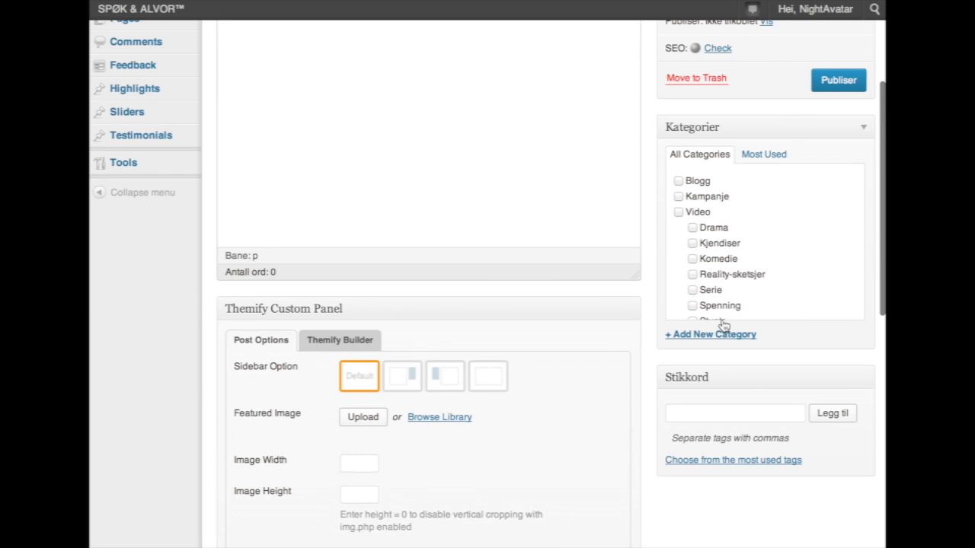
click(736, 412)
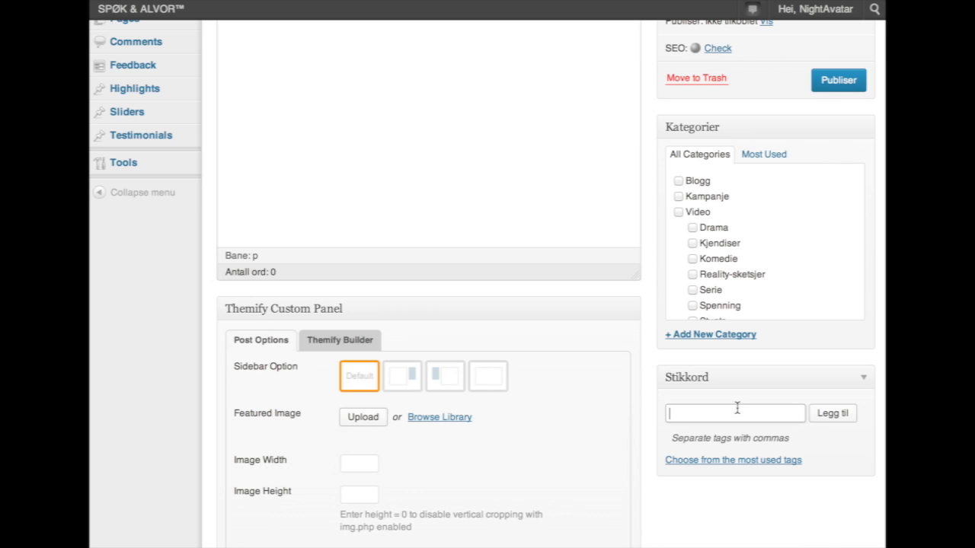
scroll(737, 409, up, 3)
scroll(736, 414, down, 1)
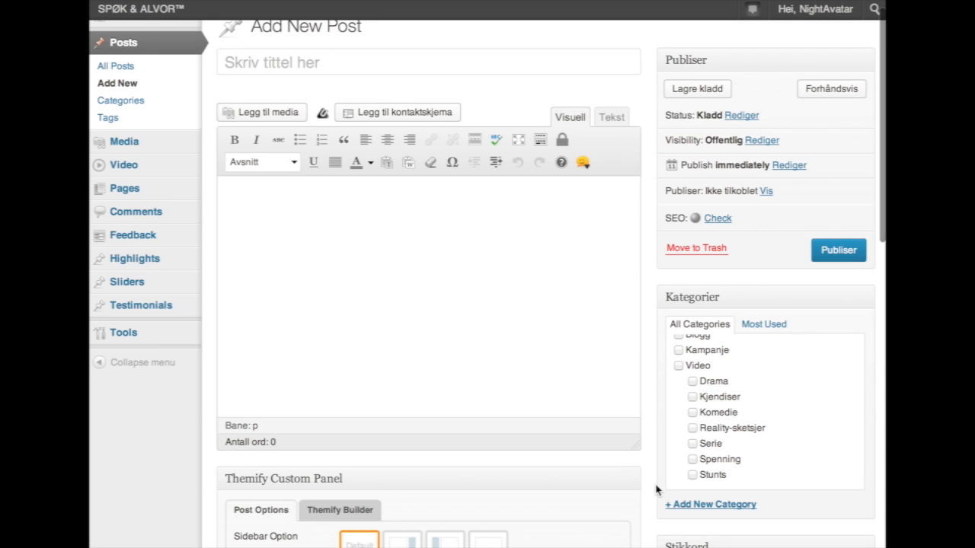
scroll(655, 488, down, 2)
scroll(655, 487, down, 2)
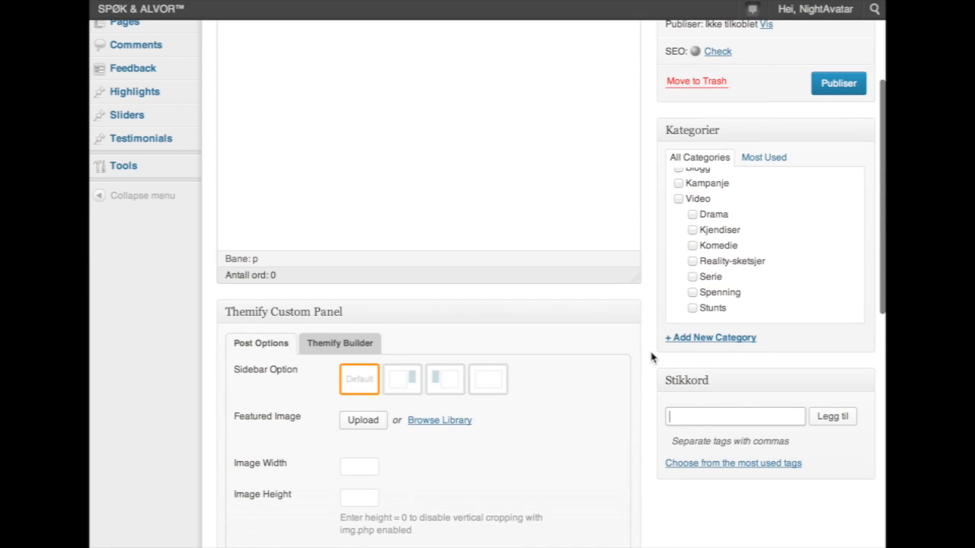
scroll(651, 358, up, 2)
scroll(651, 357, up, 2)
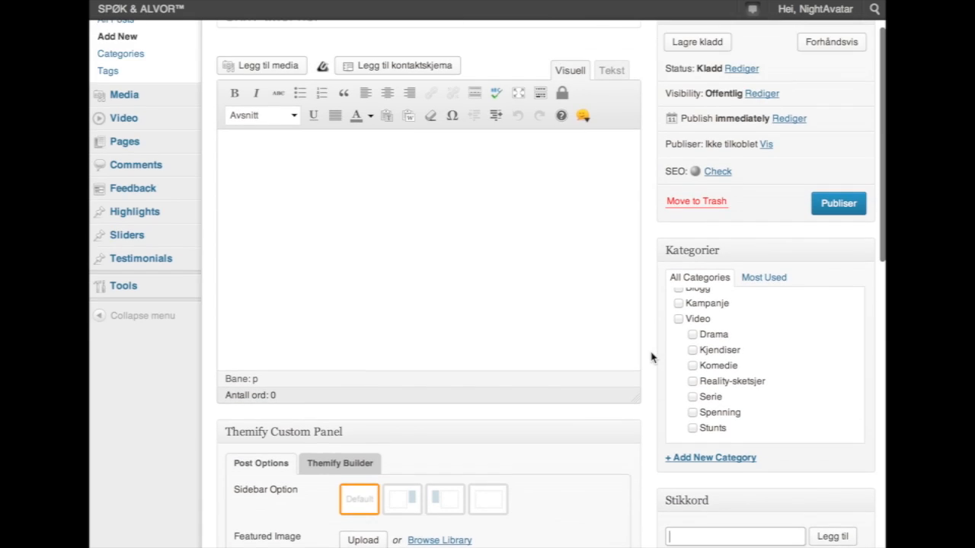
scroll(651, 357, down, 2)
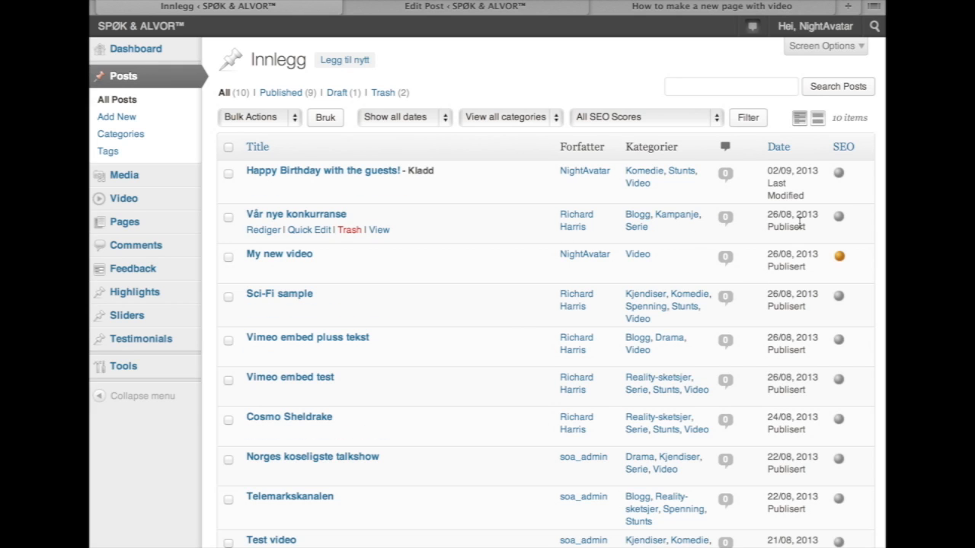
Show the screen options of the post list and try switching the Fokus-nøkkelord column on and off
click(813, 47)
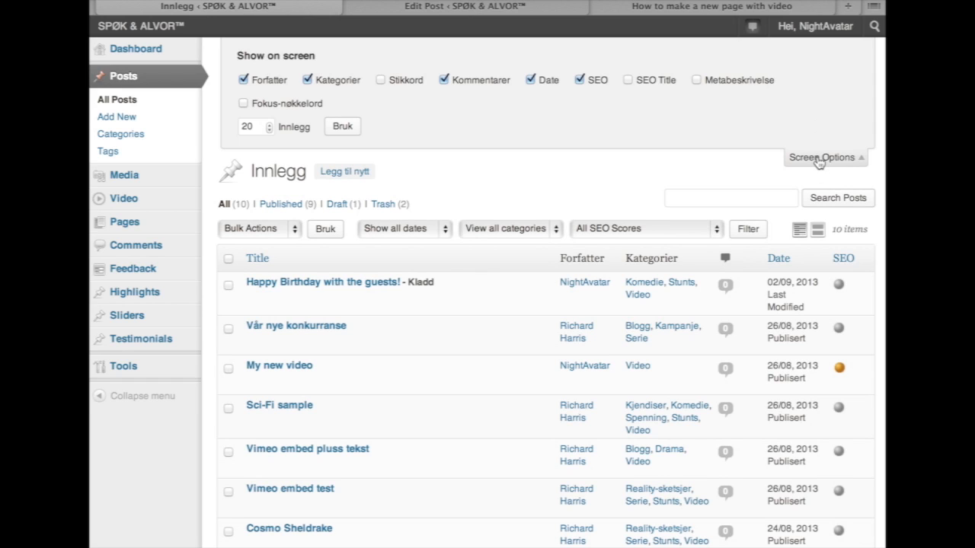
click(263, 108)
click(262, 108)
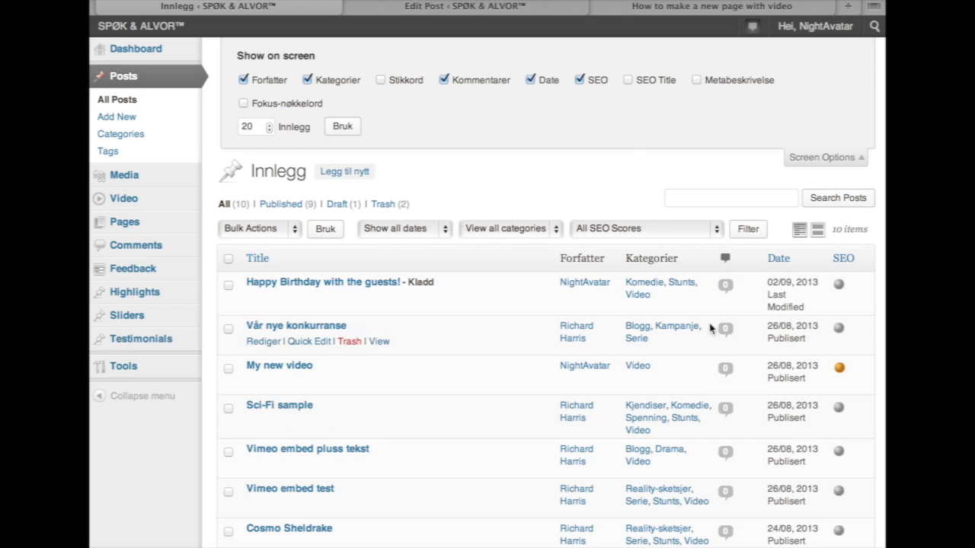
Quick edit the draft "Happy Birthday with the guests!", adding the categories Blogg, Kampanje and Kjendiser and removing Video
scroll(492, 315, down, 3)
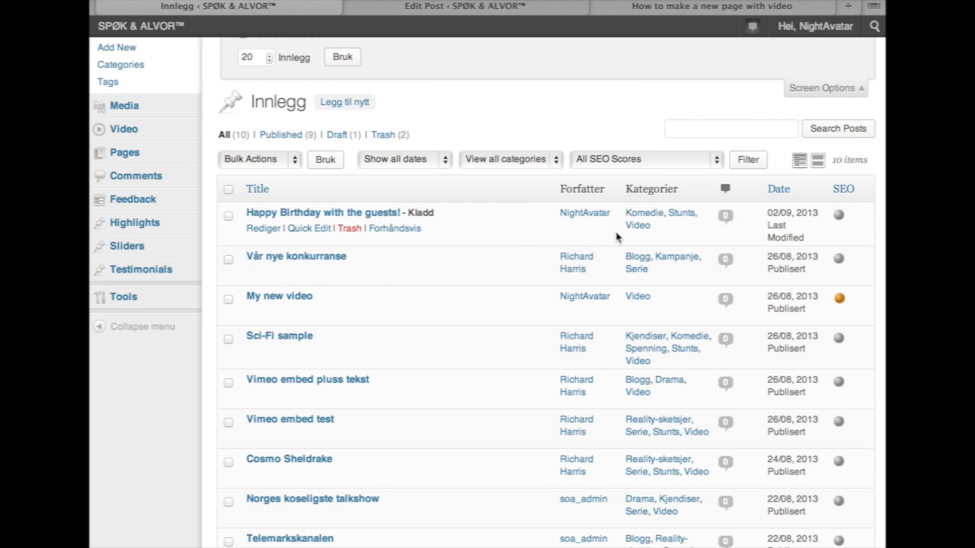
scroll(524, 266, down, 3)
scroll(524, 266, up, 5)
scroll(523, 266, down, 1)
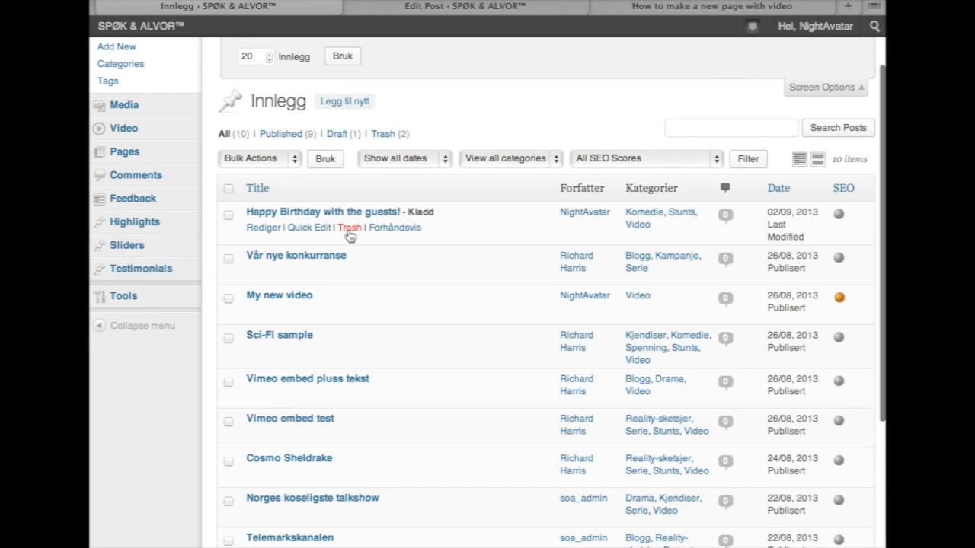
click(310, 227)
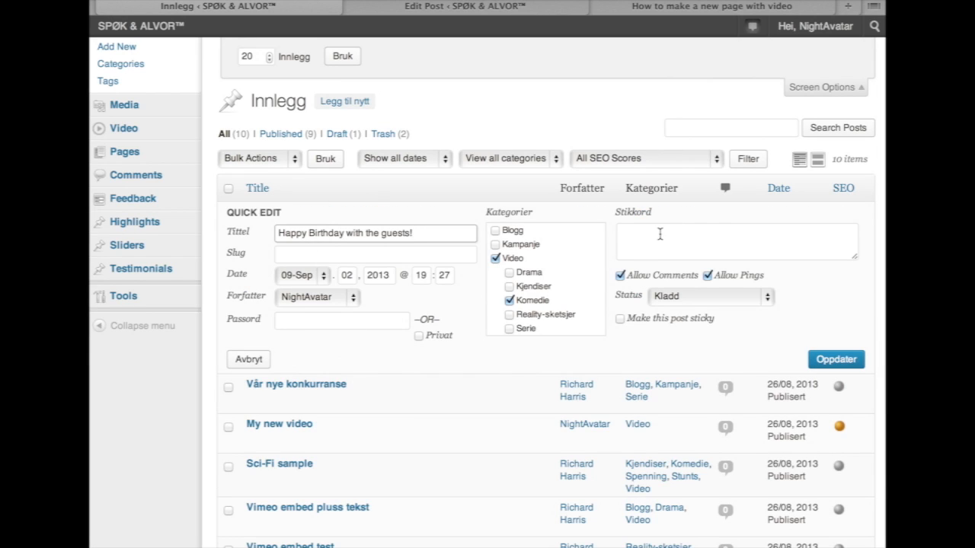
click(496, 231)
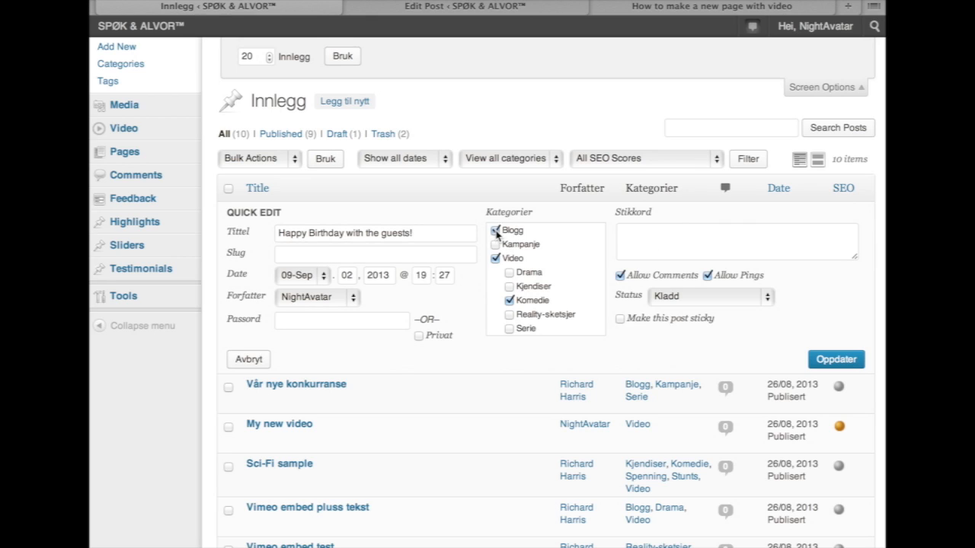
click(509, 287)
click(495, 259)
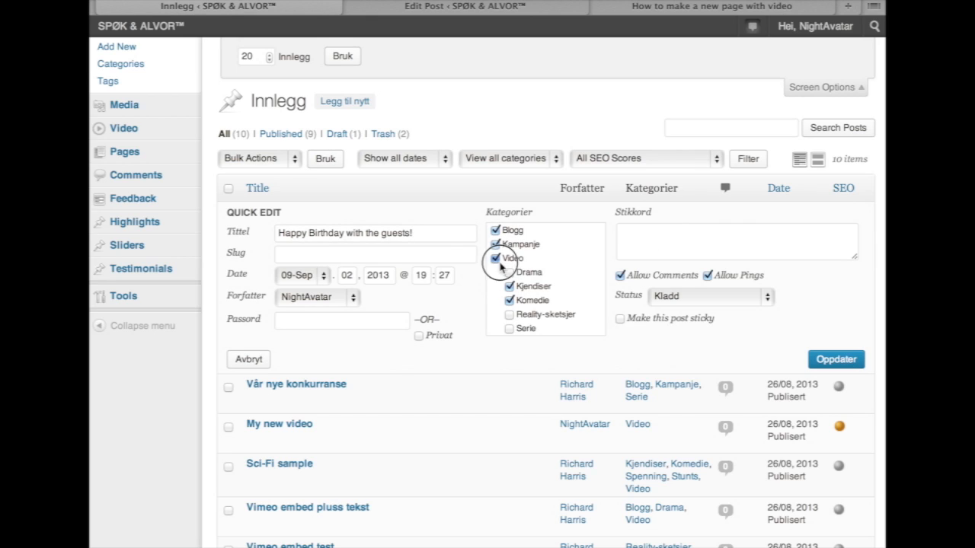
Try the statuses Venter på gjennomgang and Kladd for the post, and set it to Publisert
click(682, 298)
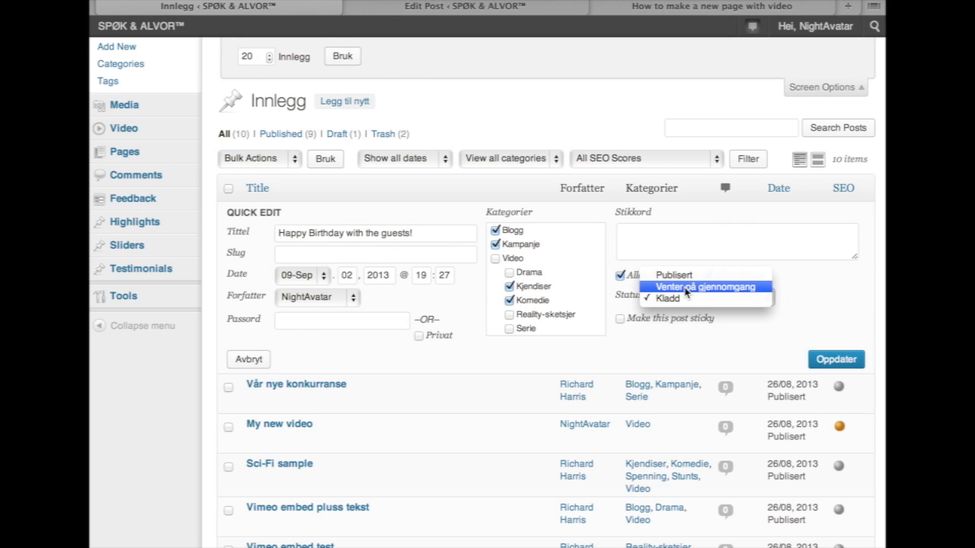
click(686, 288)
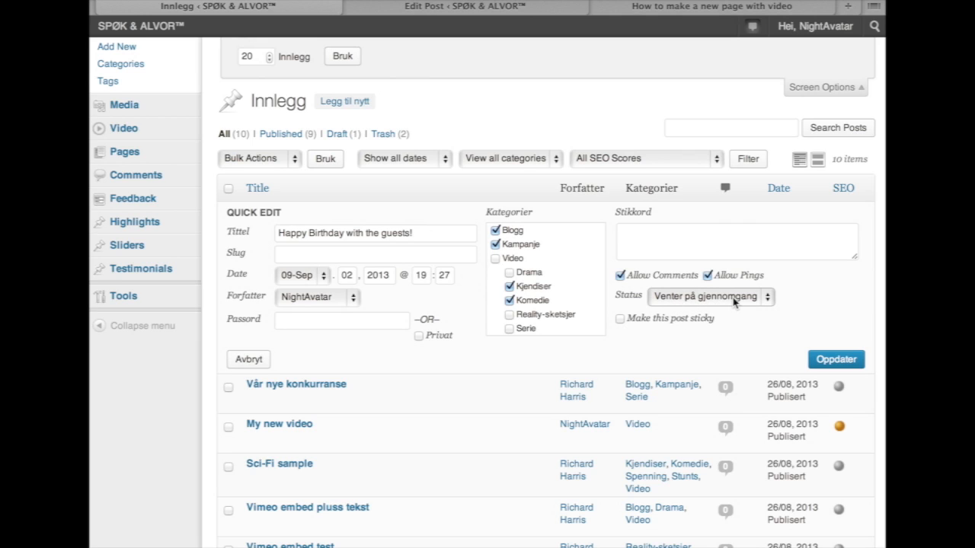
click(735, 299)
click(733, 297)
click(707, 297)
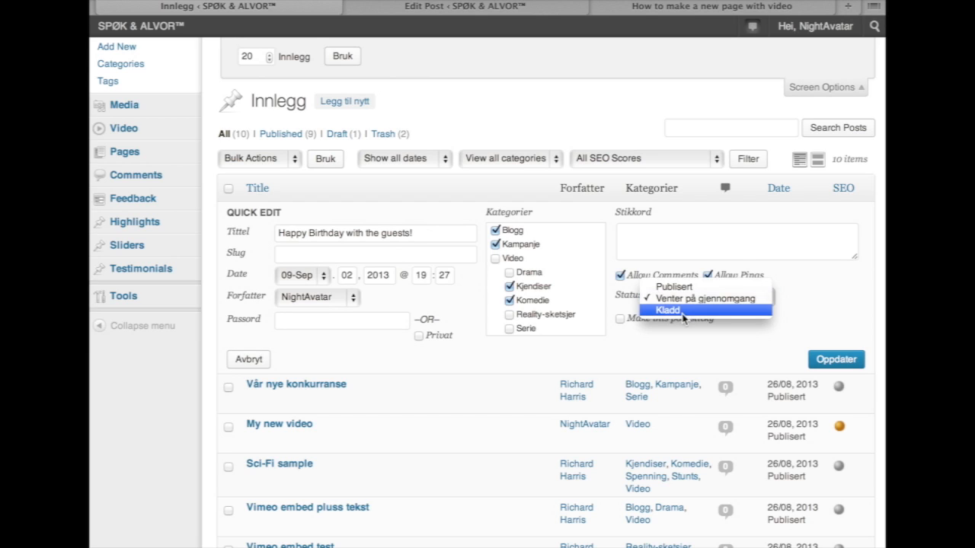
click(684, 310)
click(684, 303)
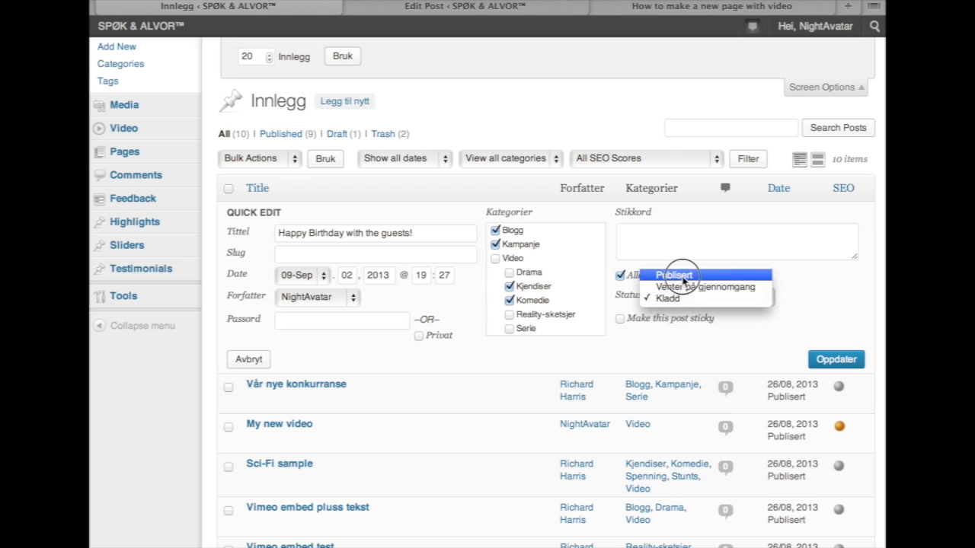
click(676, 276)
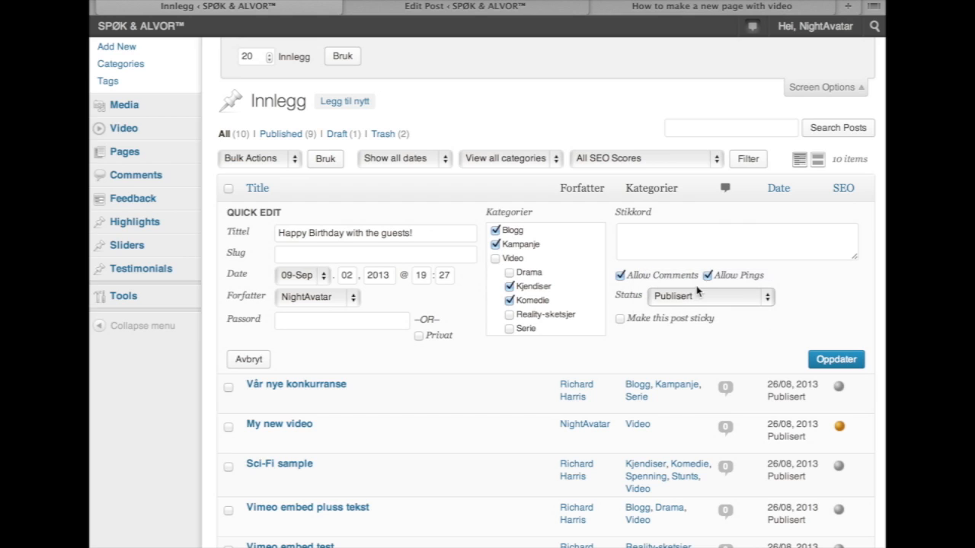
Try the post's sticky and allow-comments options on and off in the quick edit form
click(644, 322)
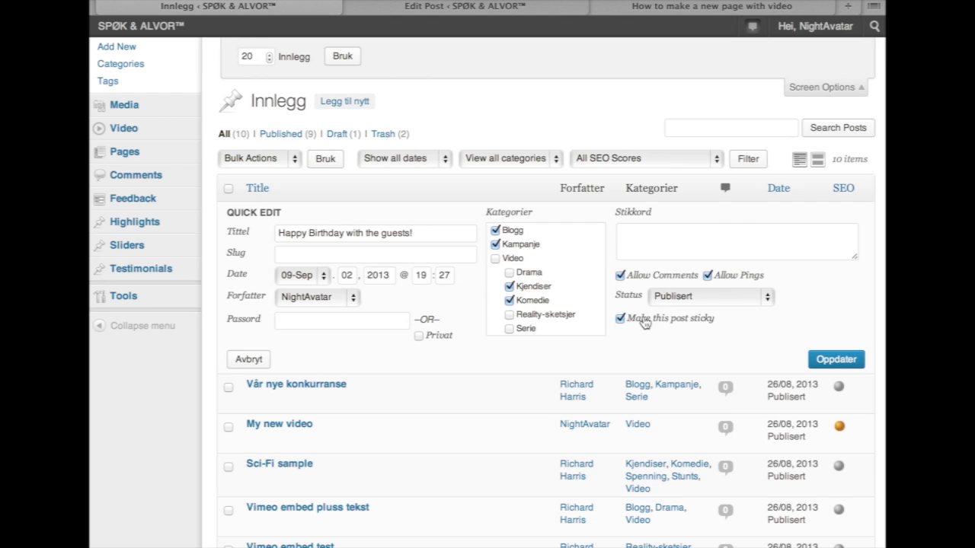
click(644, 321)
click(623, 276)
click(634, 322)
Check the slug field and the author choices of the post, and cancel the quick edit
scroll(651, 241, up, 1)
click(292, 287)
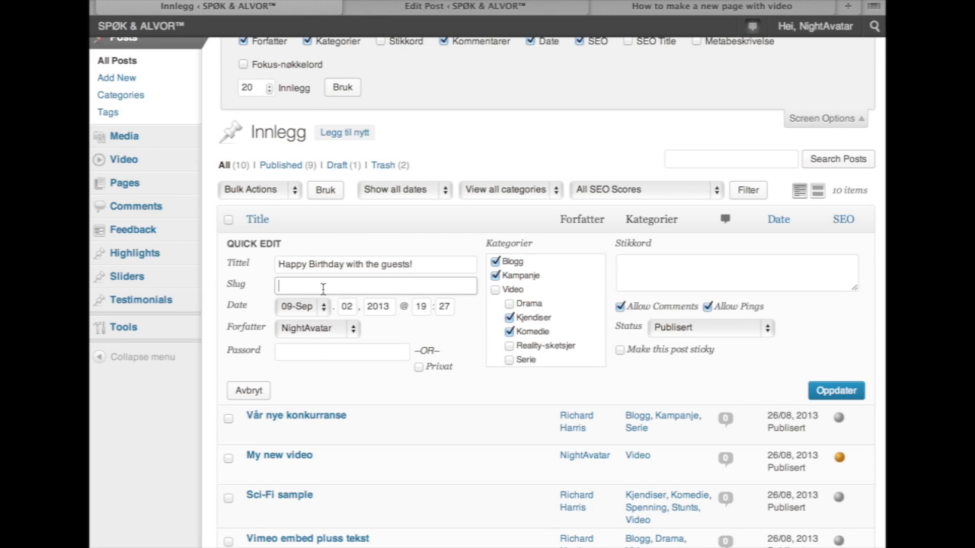
click(312, 328)
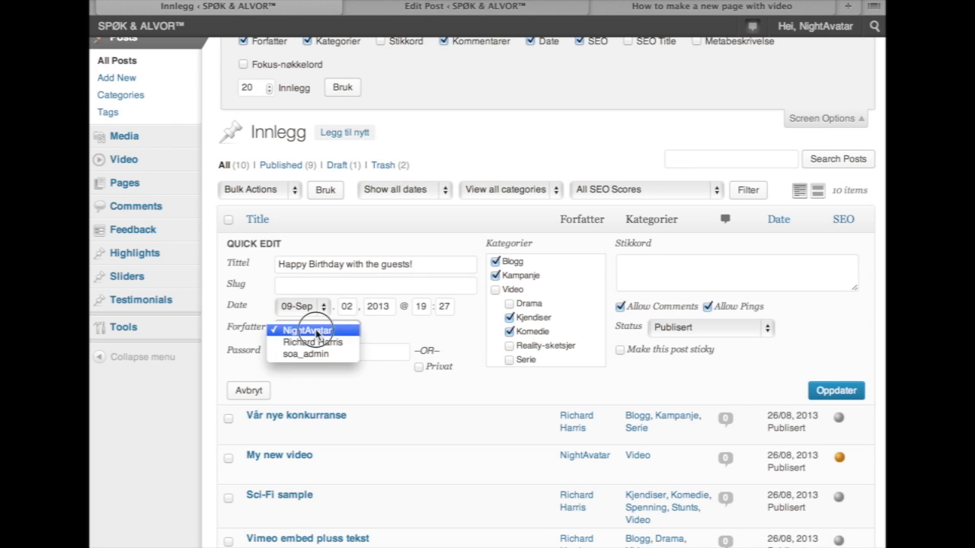
click(316, 332)
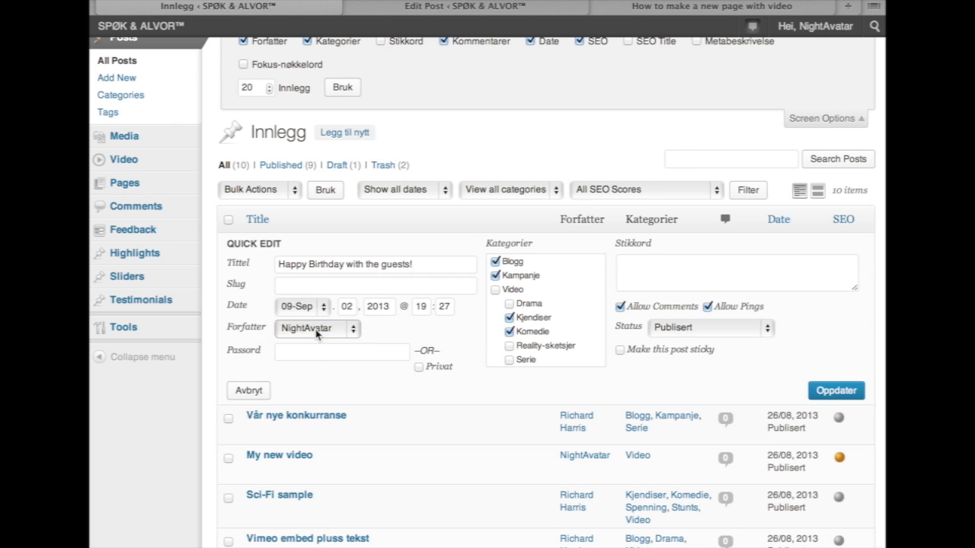
click(240, 395)
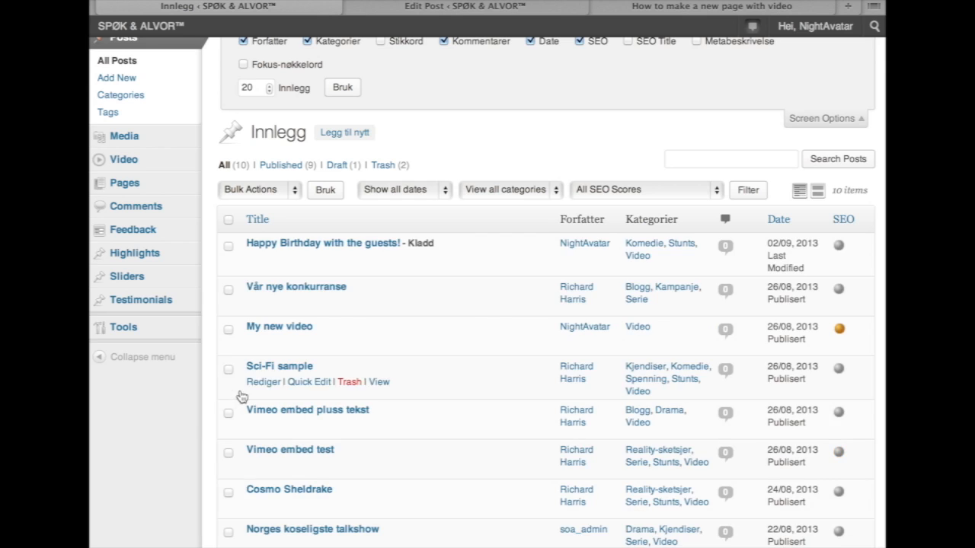
Open the draft "Happy Birthday with the guests!" in the full post editor
click(332, 244)
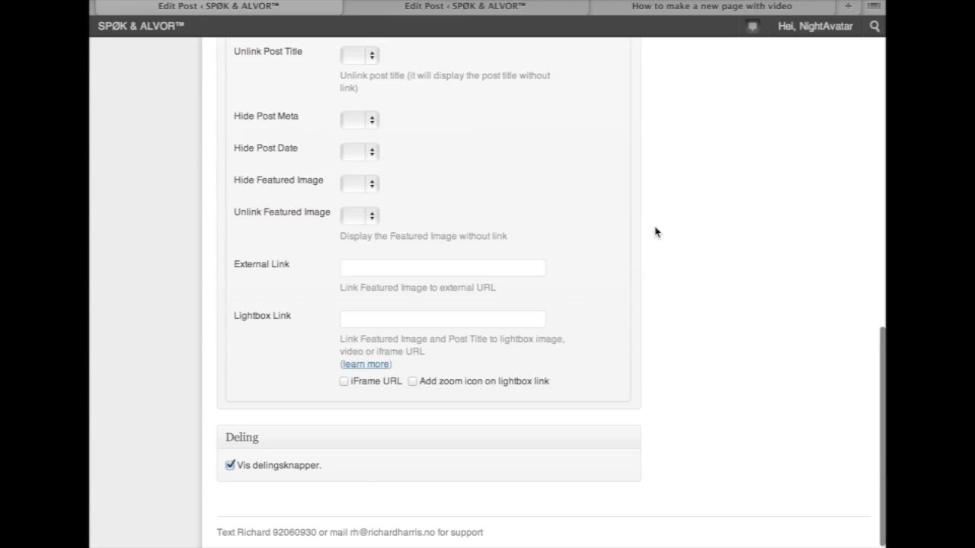
Shorten the post's permalink slug to happy-birthday-with-guests and accept the change
scroll(656, 232, up, 10)
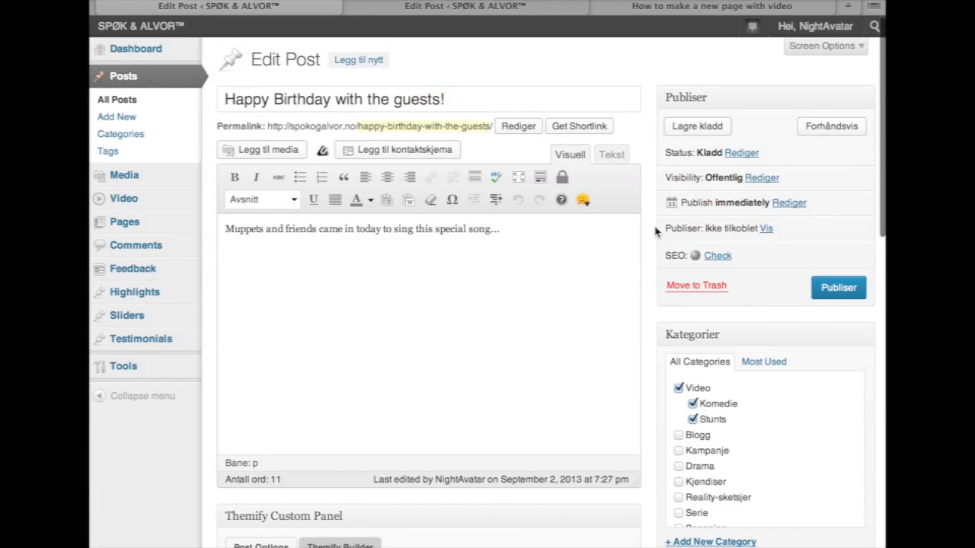
click(363, 124)
drag(363, 124, 492, 126)
click(496, 155)
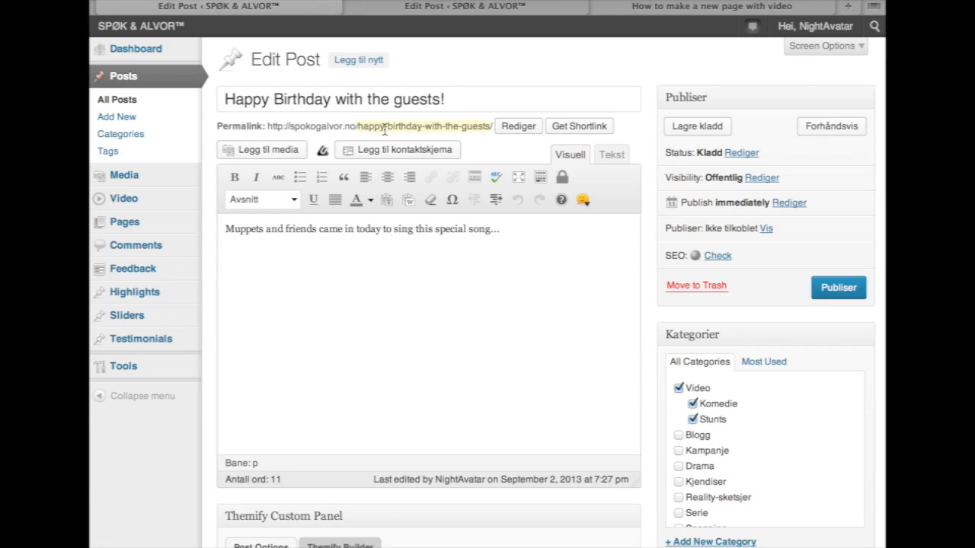
click(519, 126)
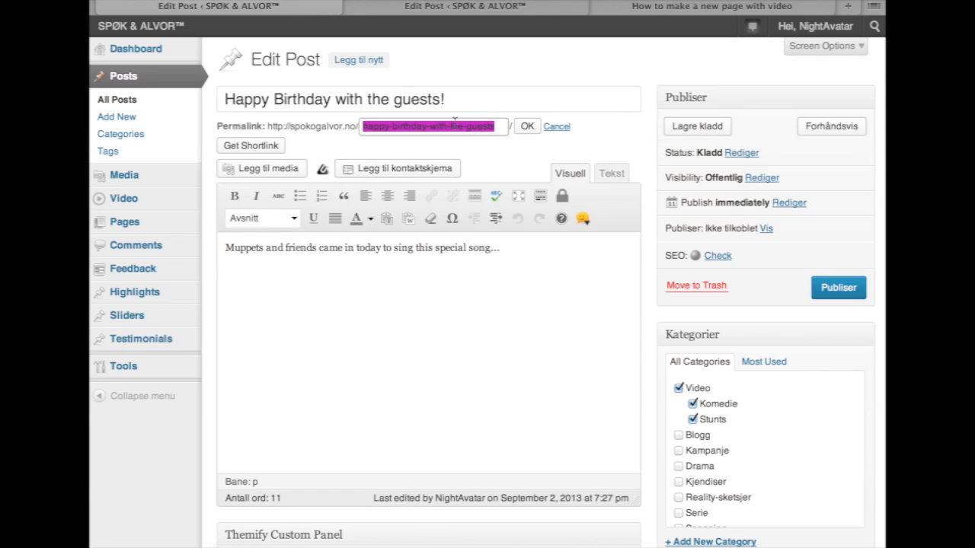
double_click(455, 127)
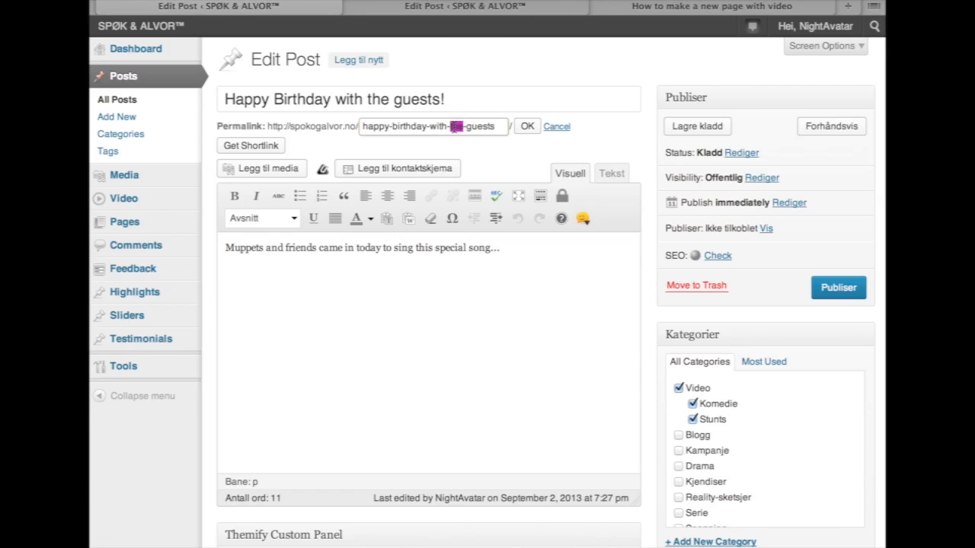
key(BackSpace)
key(BackSpace)
click(495, 134)
click(530, 128)
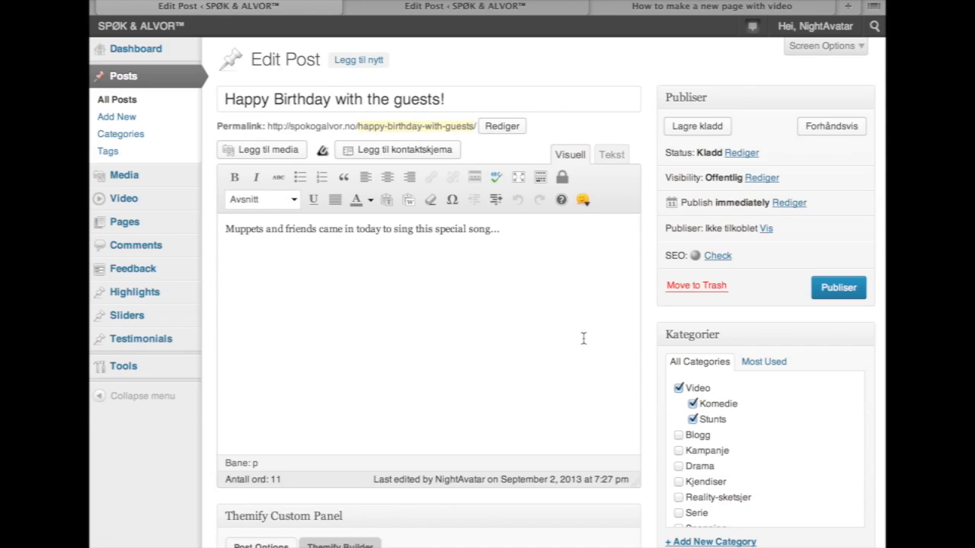
Review the post's body text, focusing on the opening words "Muppets and friends"
scroll(649, 231, down, 6)
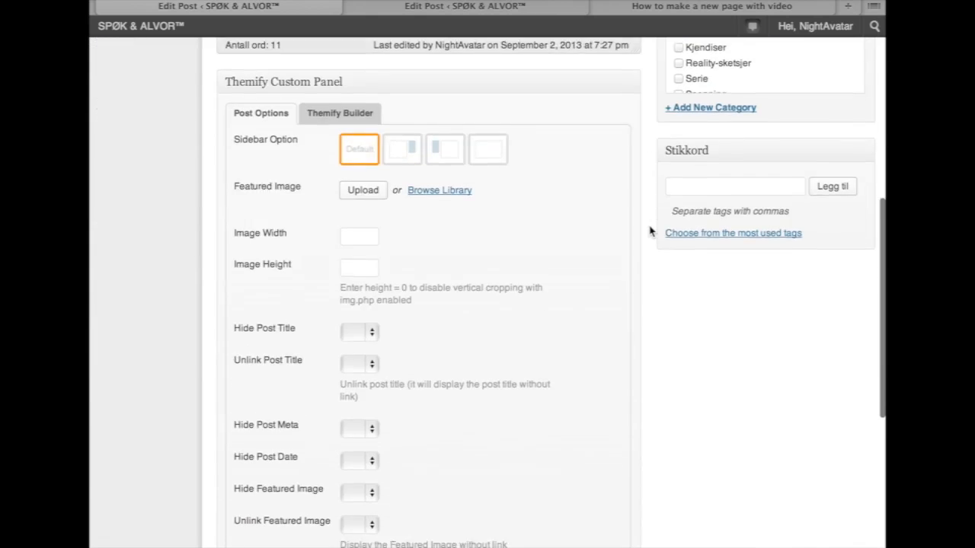
scroll(649, 231, up, 6)
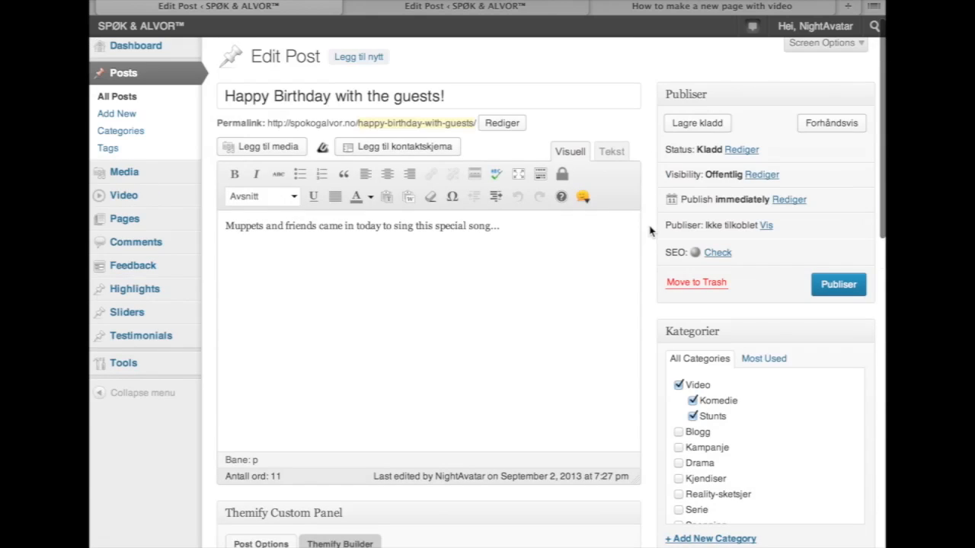
click(227, 226)
click(228, 225)
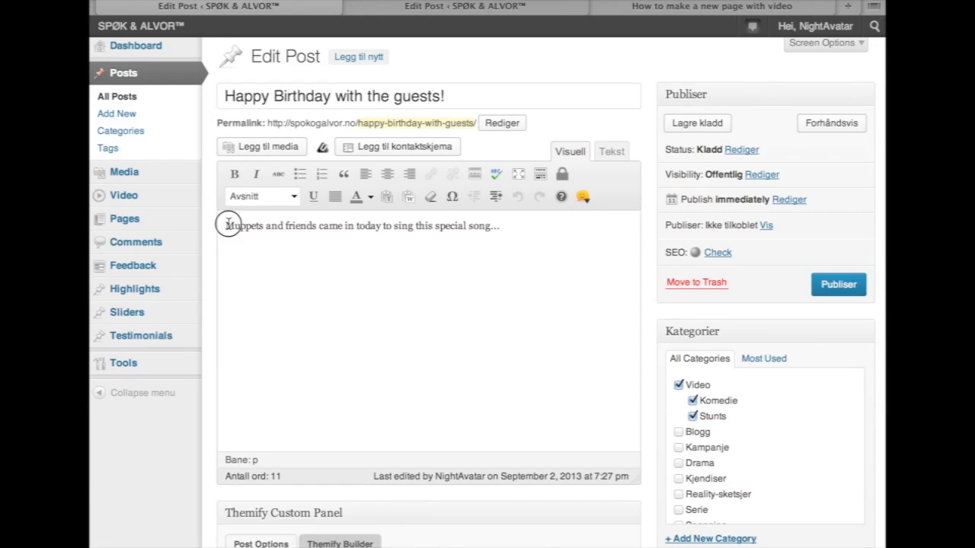
drag(228, 225, 547, 243)
click(547, 243)
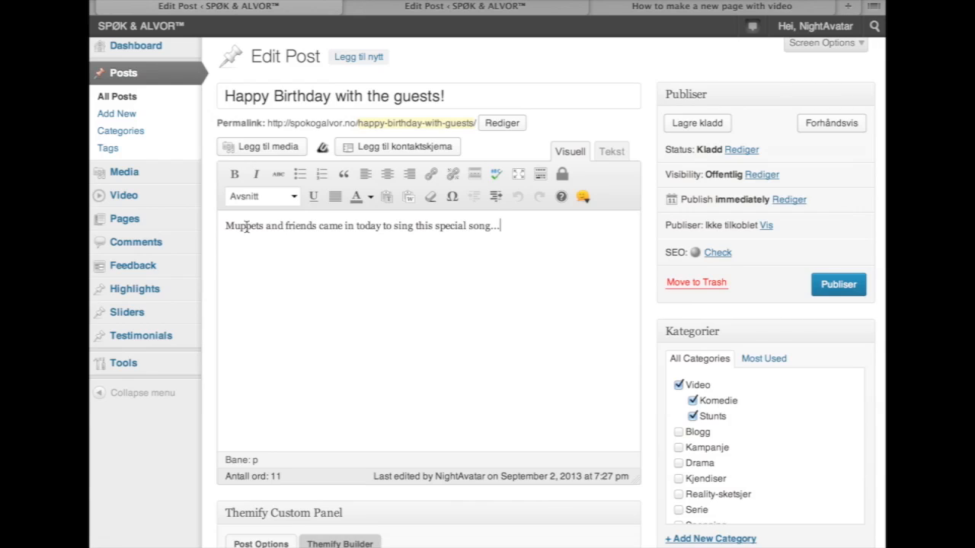
drag(251, 226, 290, 226)
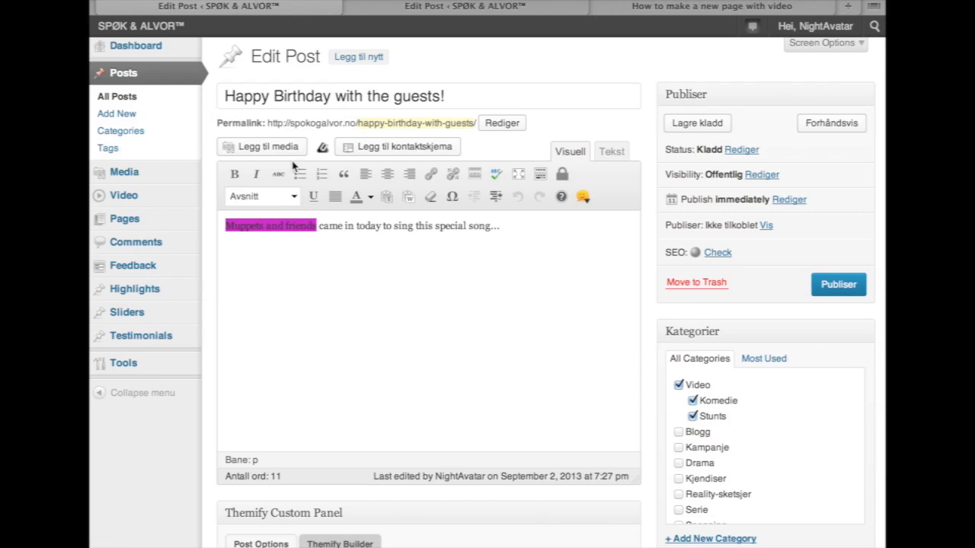
Compare the keywords in the post title with the permalink slug, cancelling any slug editing that opens
triple_click(249, 97)
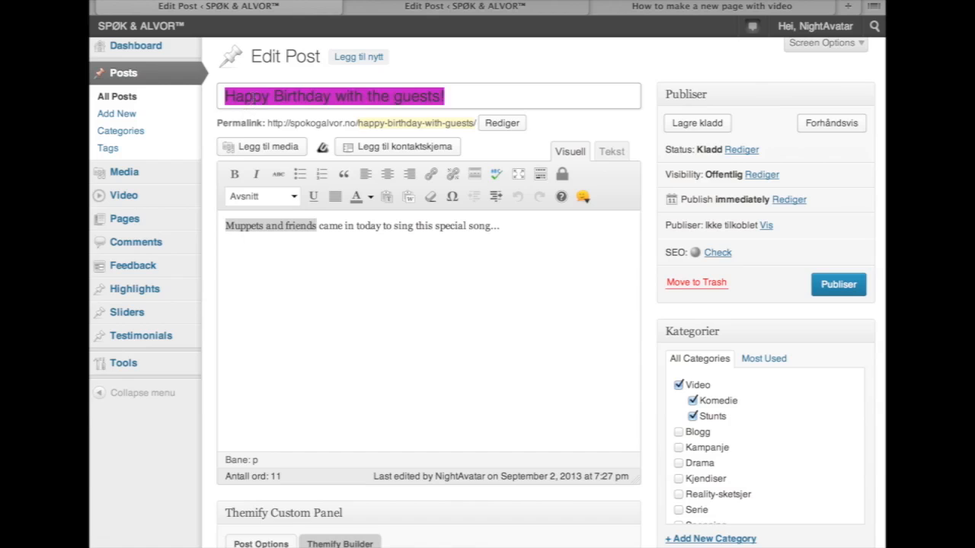
double_click(301, 96)
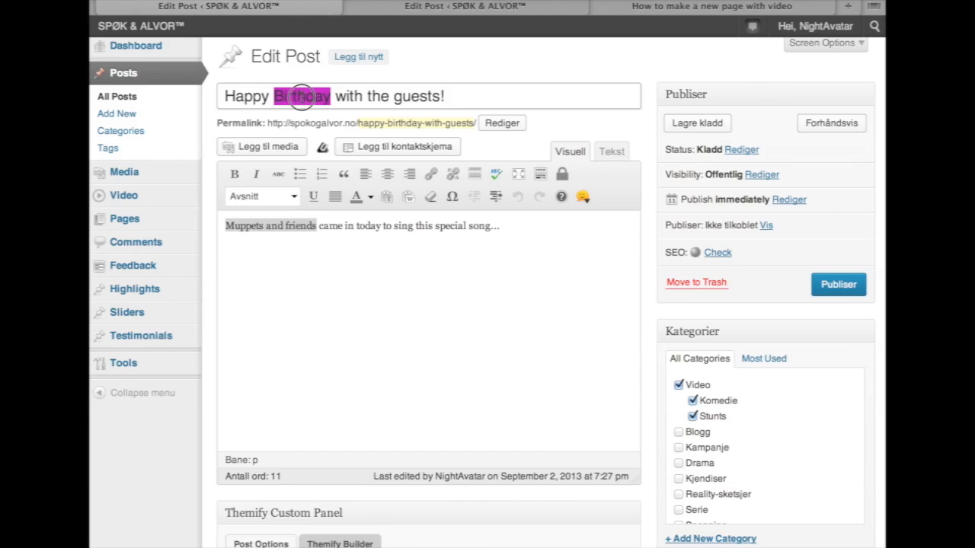
double_click(263, 97)
drag(267, 98, 421, 122)
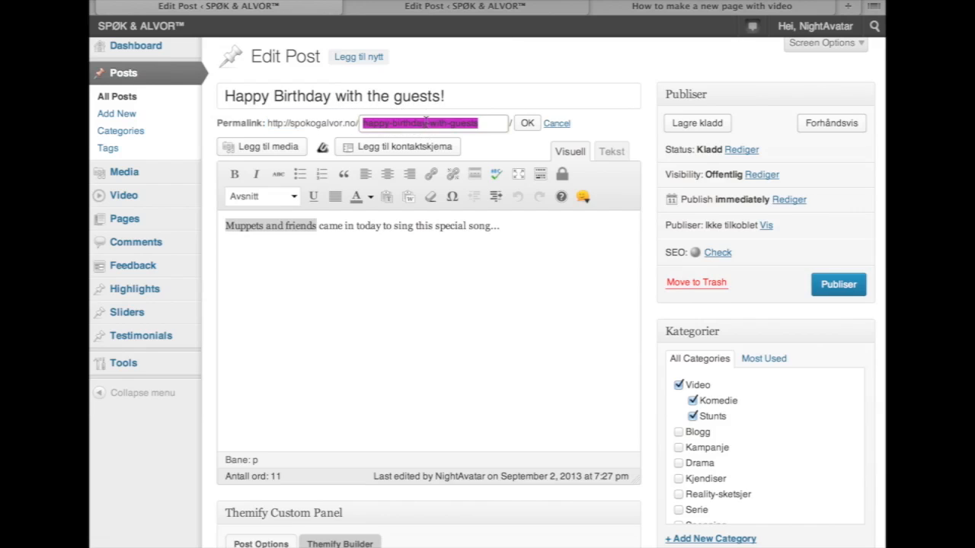
click(556, 124)
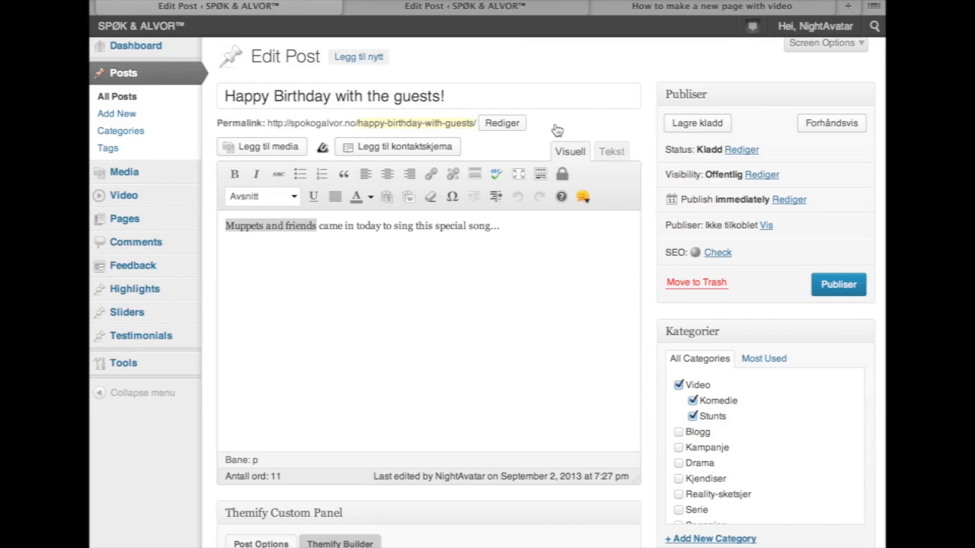
click(502, 226)
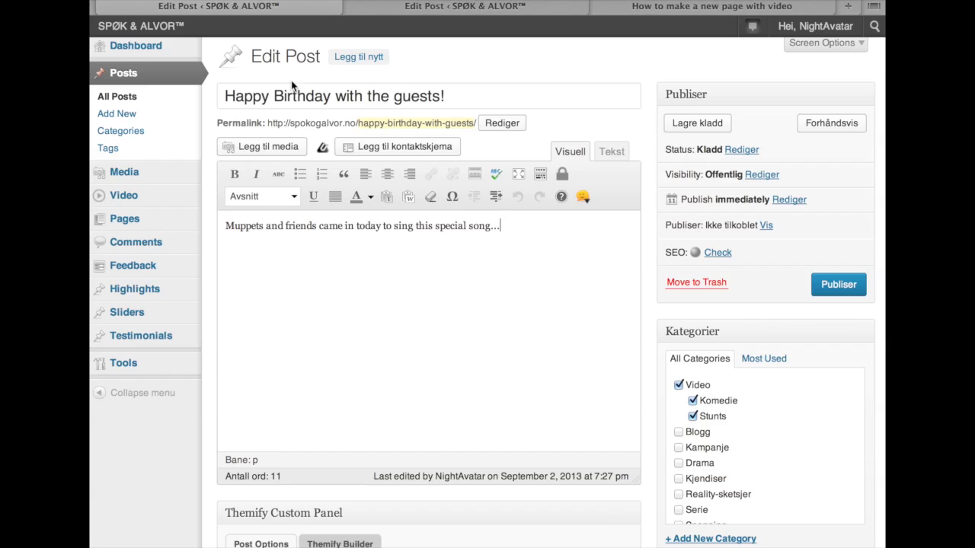
double_click(252, 99)
drag(252, 99, 292, 102)
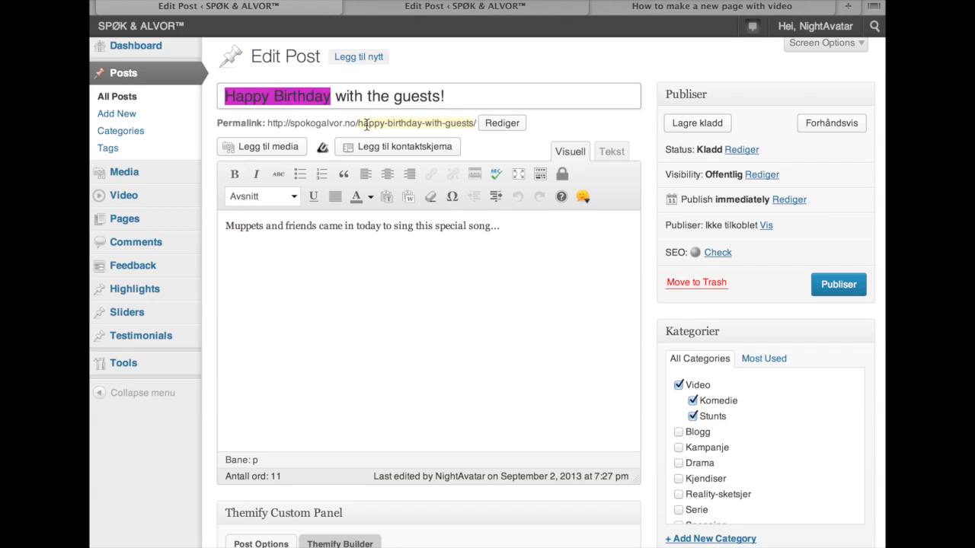
drag(360, 123, 426, 123)
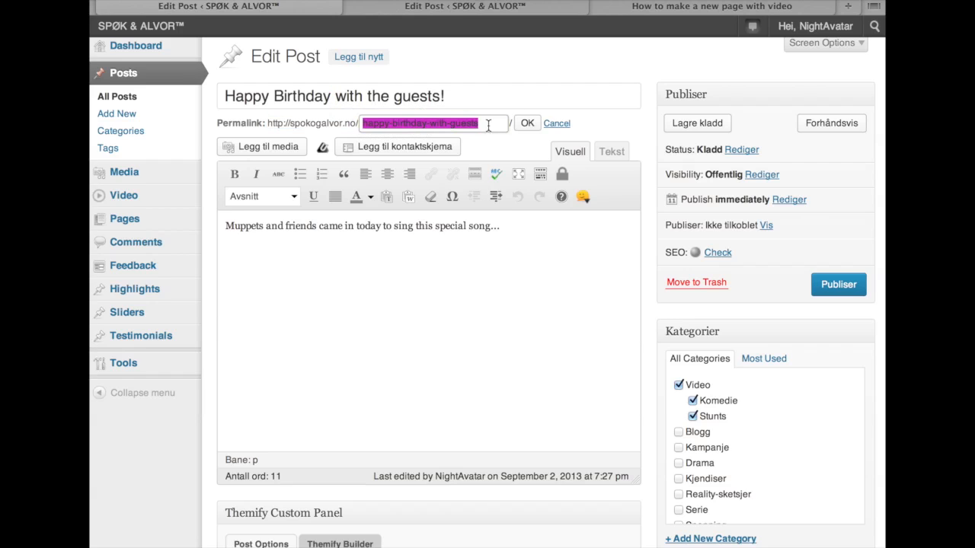
click(556, 124)
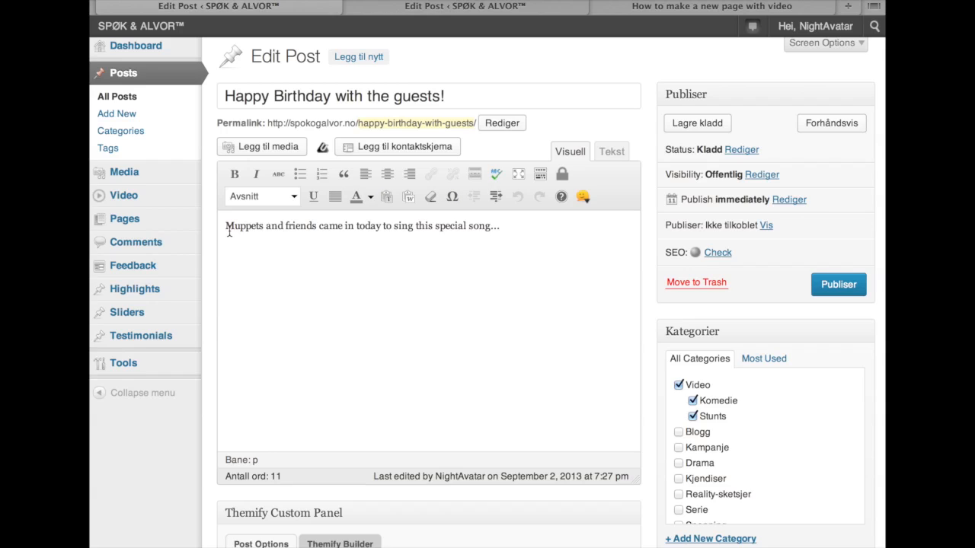
Replace the ellipsis at the end of the body text with a full stop
drag(226, 226, 489, 222)
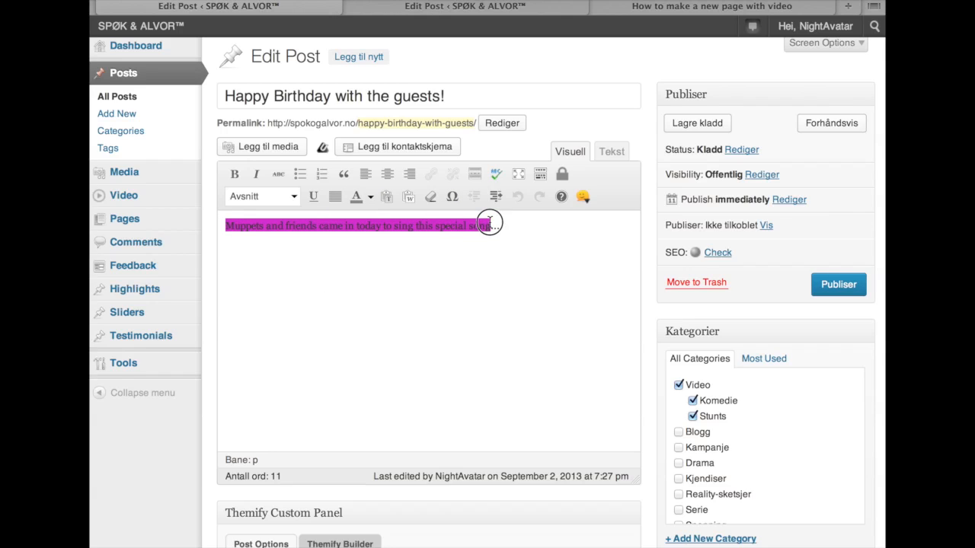
click(513, 224)
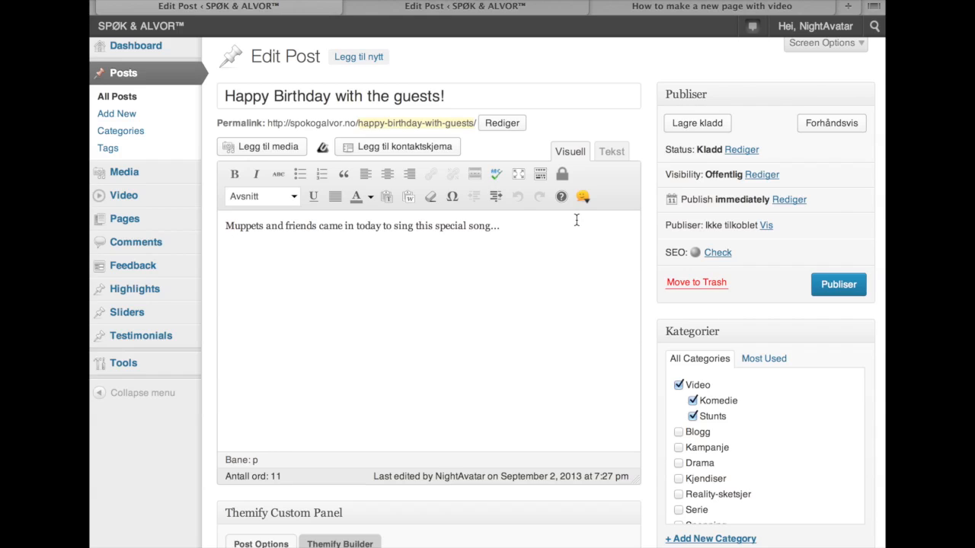
key(BackSpace)
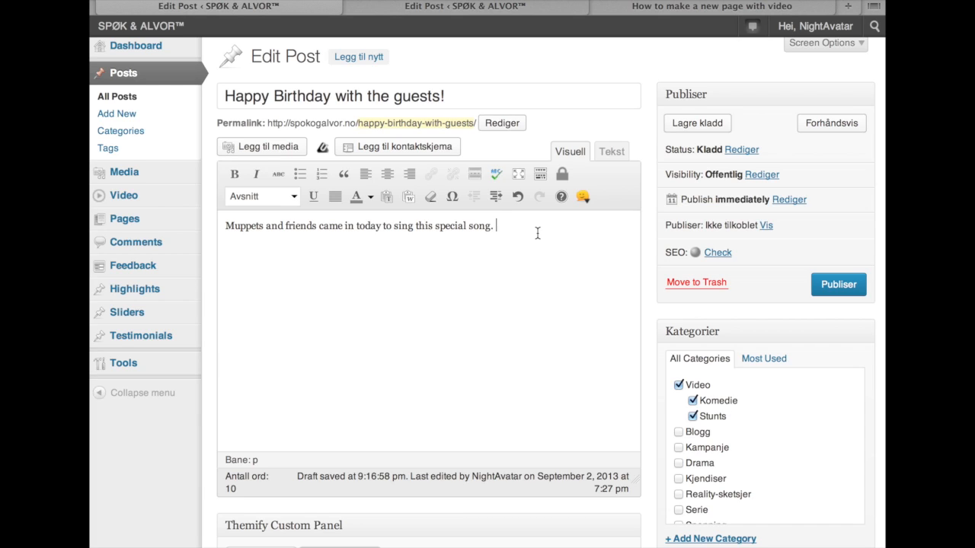
Look over the body sentence, the category and tag boxes and the Themify Custom Panel of the post
double_click(252, 226)
click(520, 231)
scroll(559, 283, down, 5)
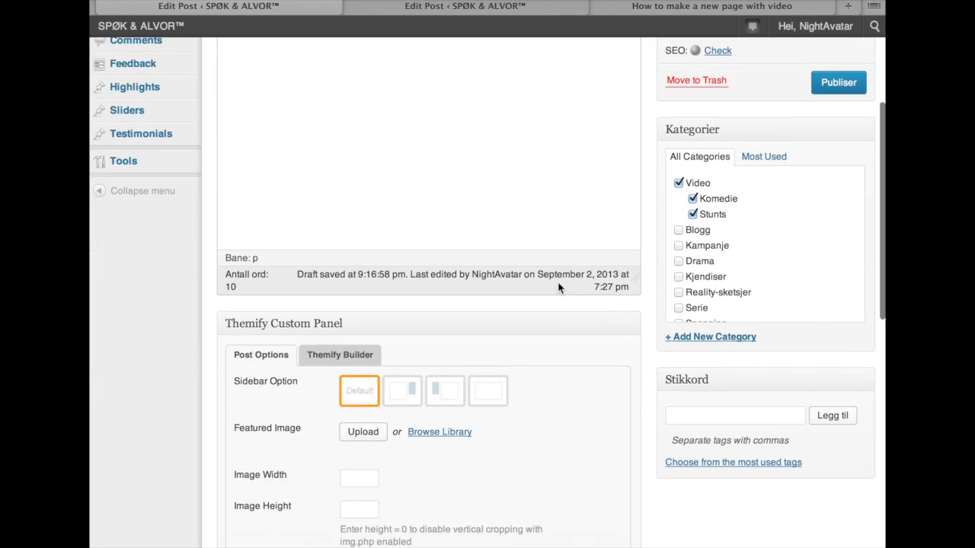
scroll(559, 284, up, 5)
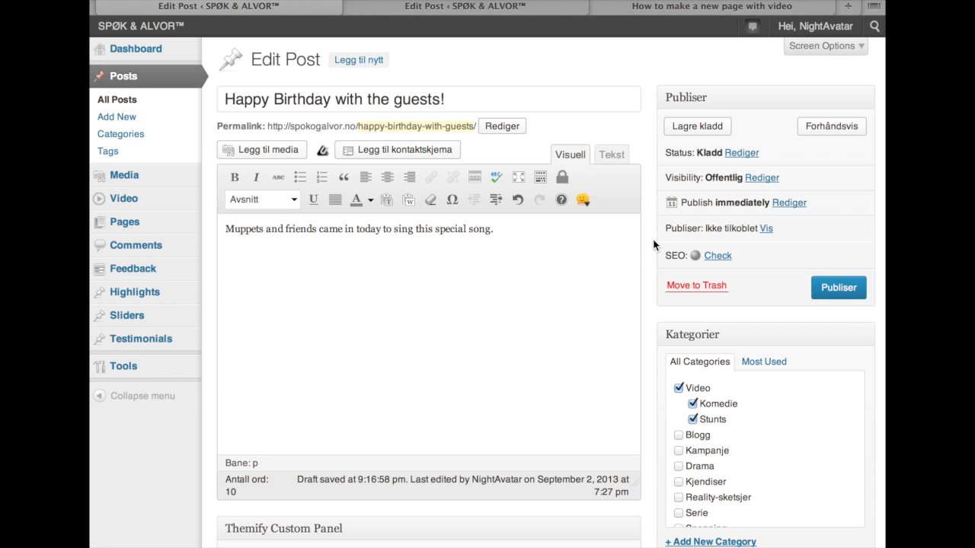
scroll(592, 268, down, 5)
scroll(590, 272, up, 4)
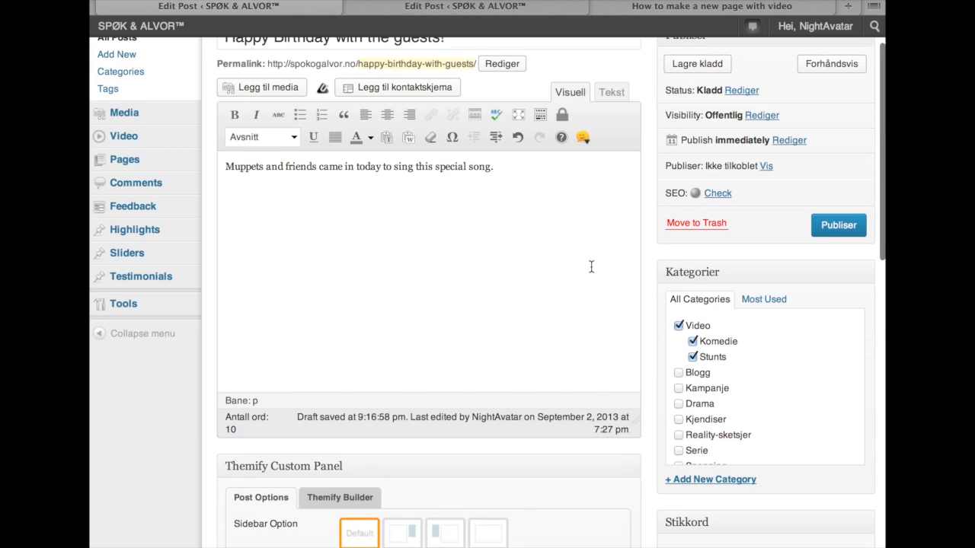
double_click(245, 171)
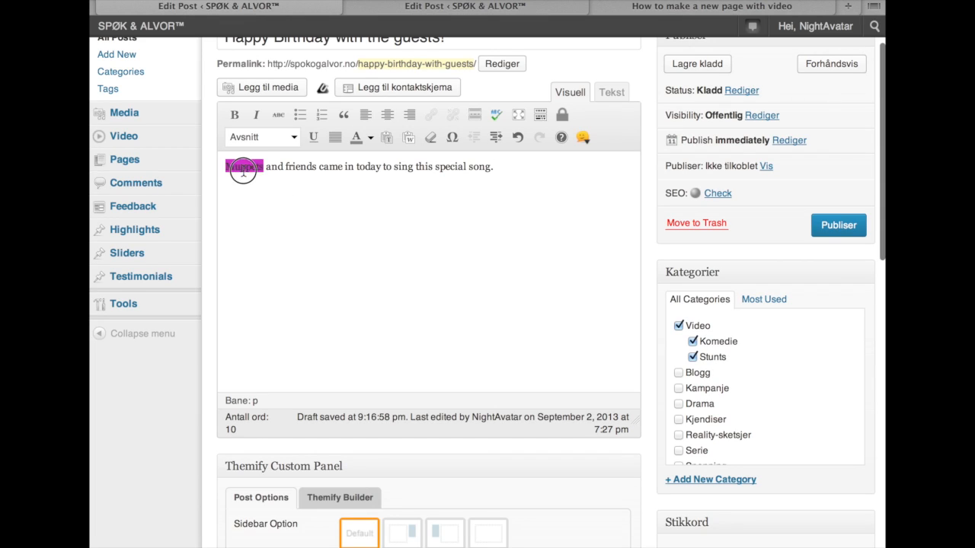
drag(243, 169, 561, 169)
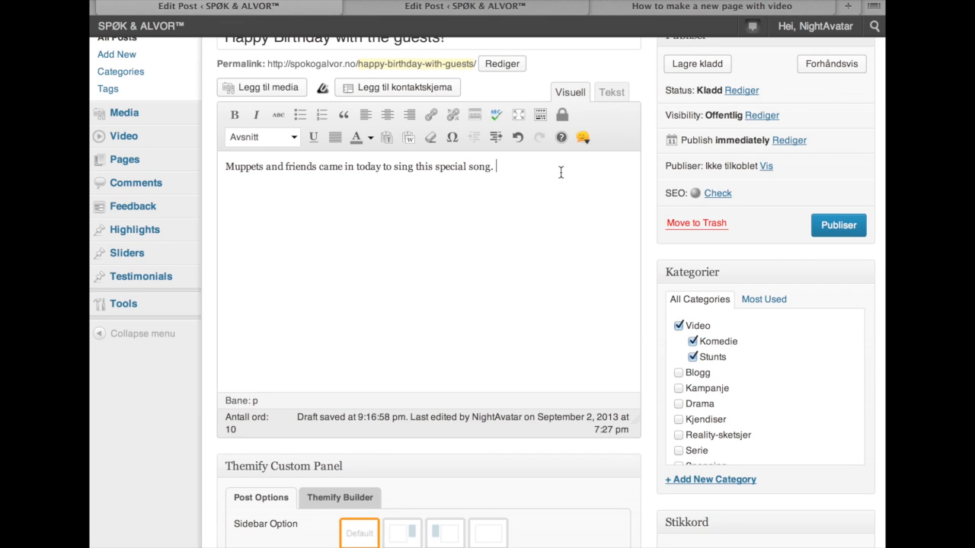
Add the shortcode [flowplayer id=""] on a new line above the body text
click(227, 167)
key(Return)
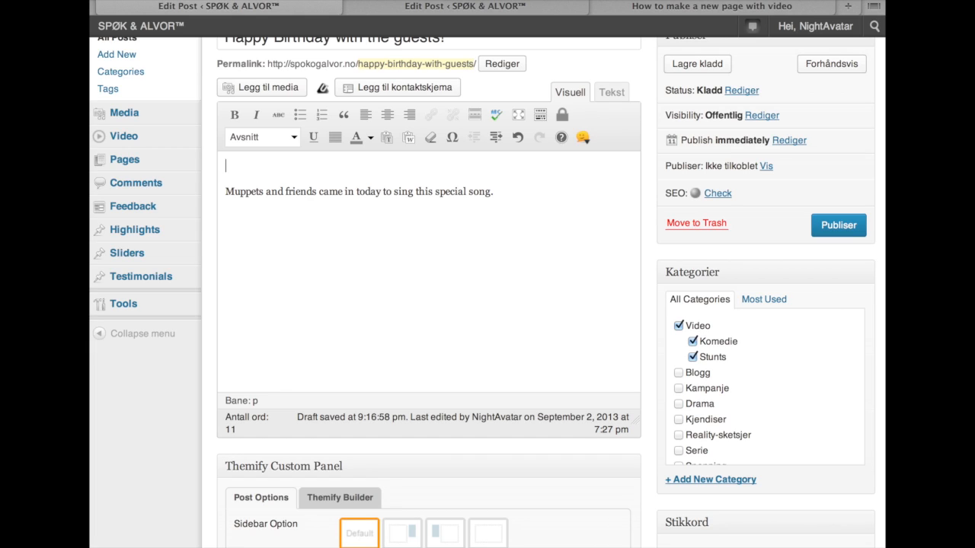
text([])
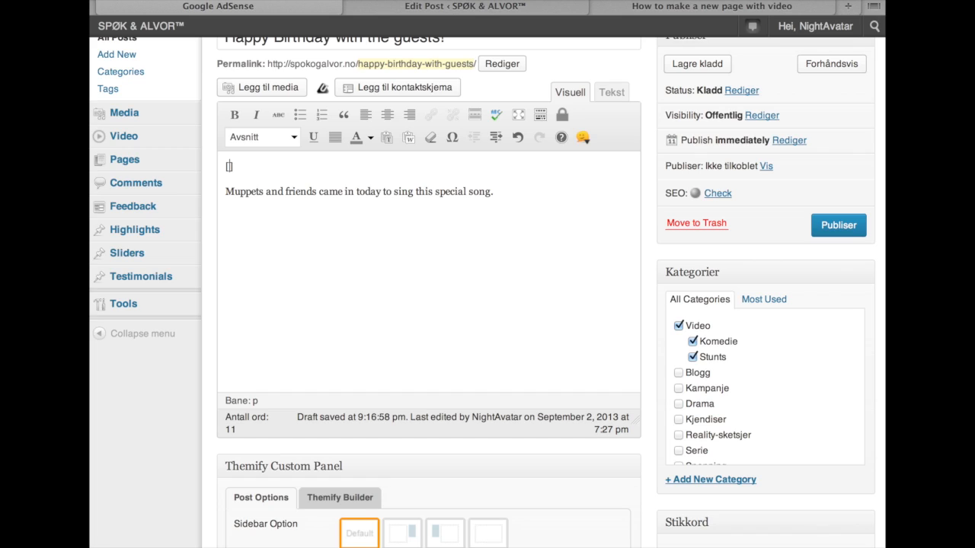
text(flowplayer id)
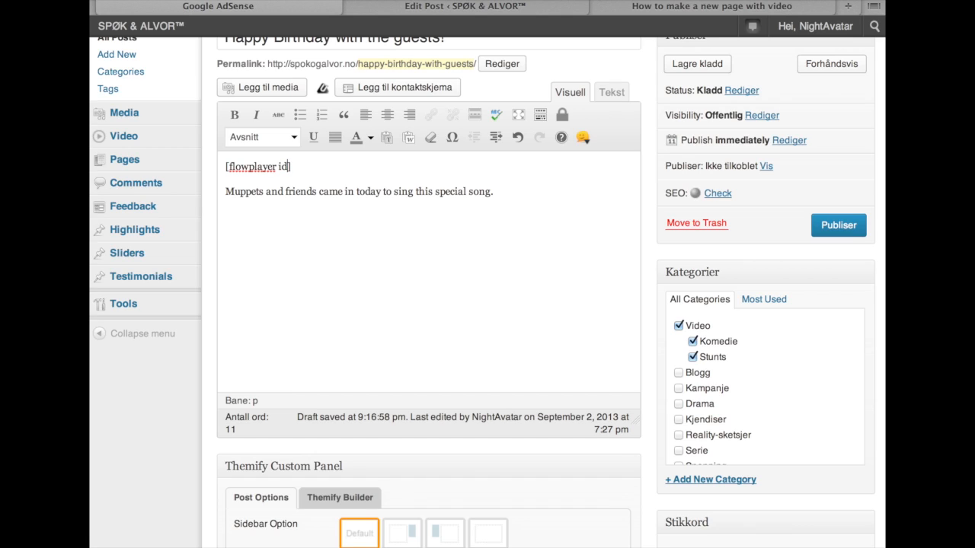
text(="")
click(320, 171)
drag(321, 170, 227, 168)
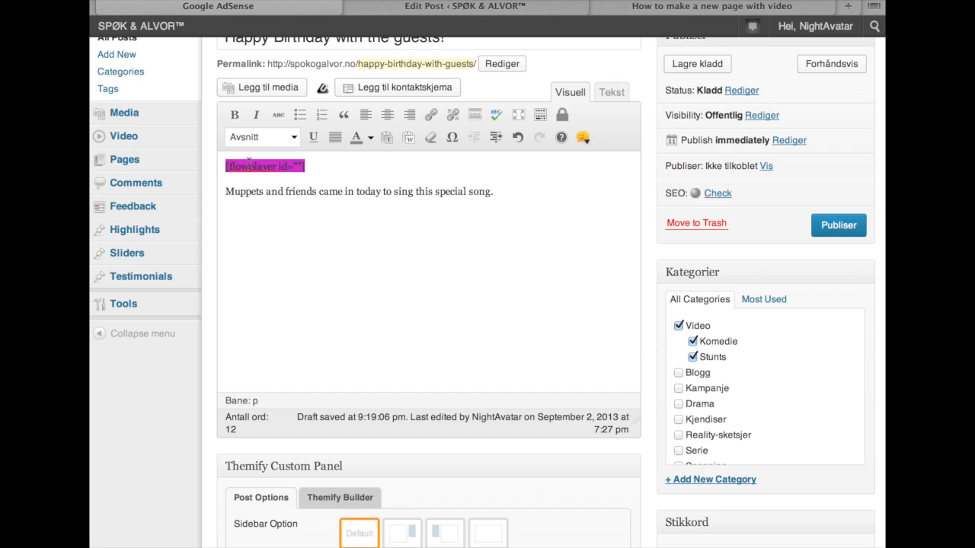
click(316, 166)
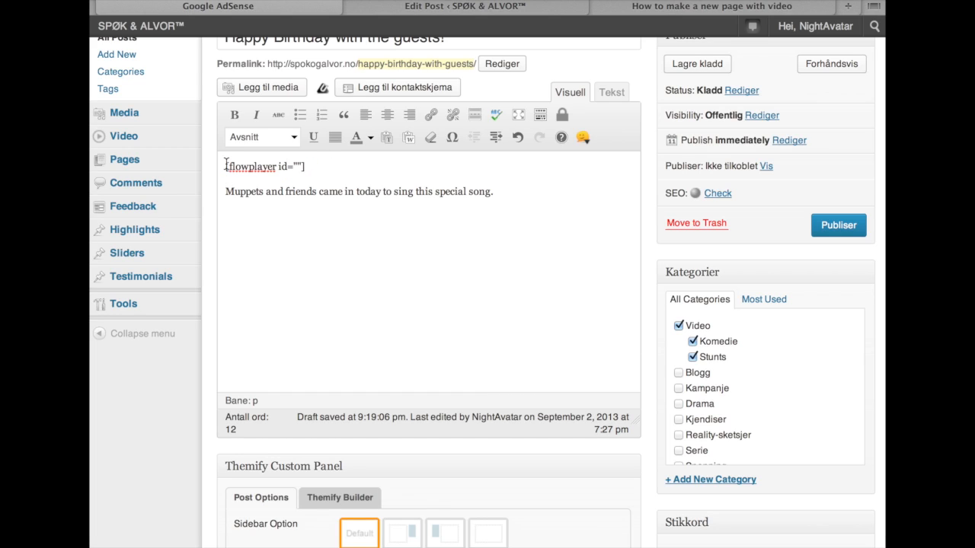
Set the id in the flowplayer shortcode to 144
click(298, 166)
text(191)
key(BackSpace)
key(BackSpace)
text(44)
Check the keywords in the post title against the body heading, and look through the category list
mouse_move(169, 138)
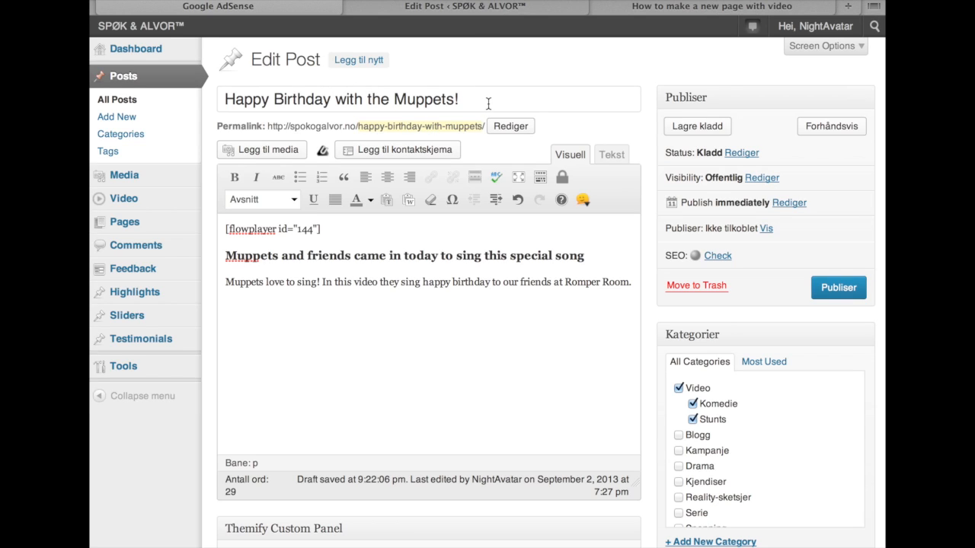
double_click(249, 95)
drag(249, 95, 297, 95)
double_click(415, 99)
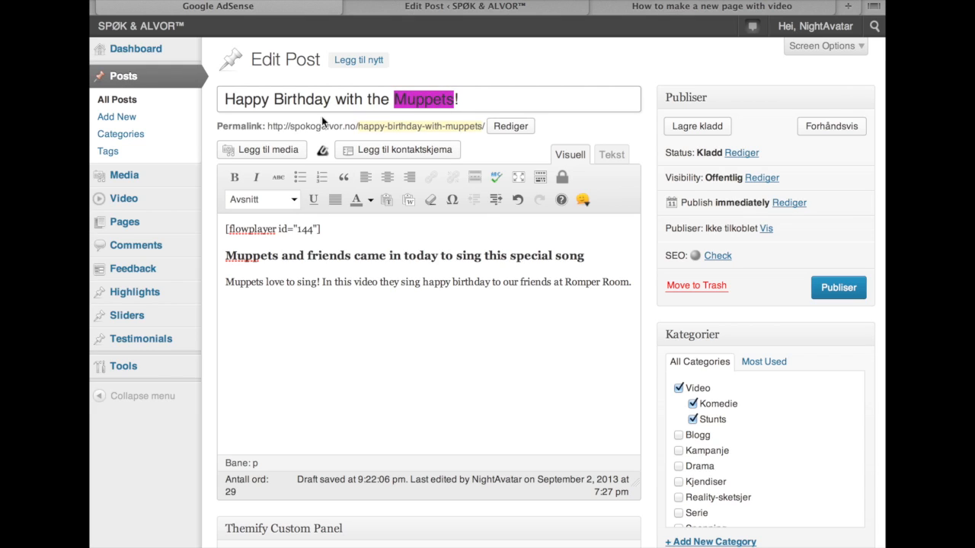
click(596, 258)
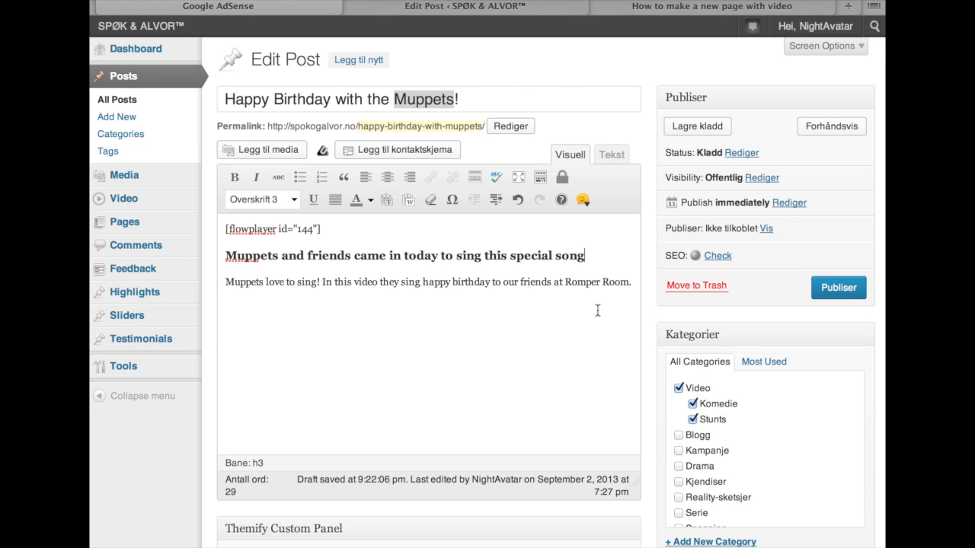
scroll(797, 450, down, 3)
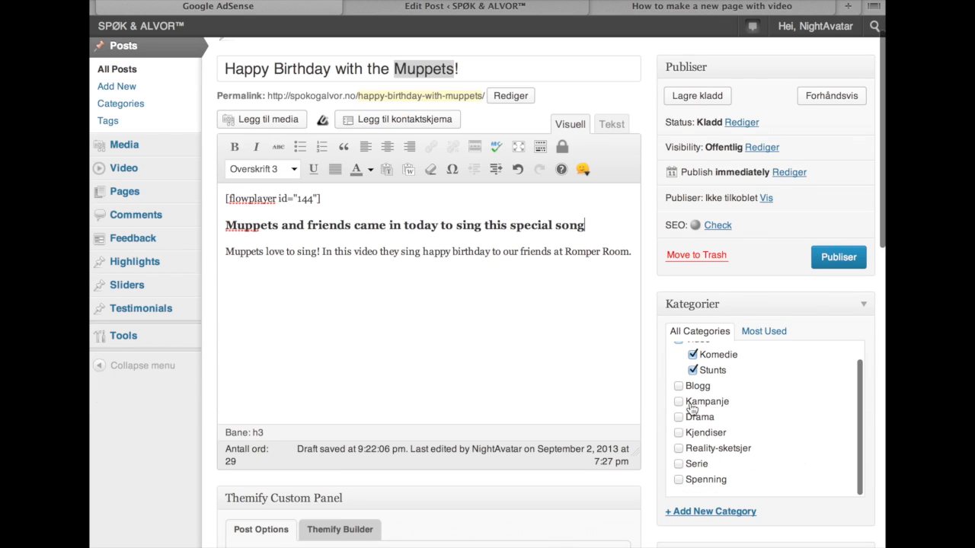
Add the post to the Kjendiser category and publish it
scroll(761, 401, up, 3)
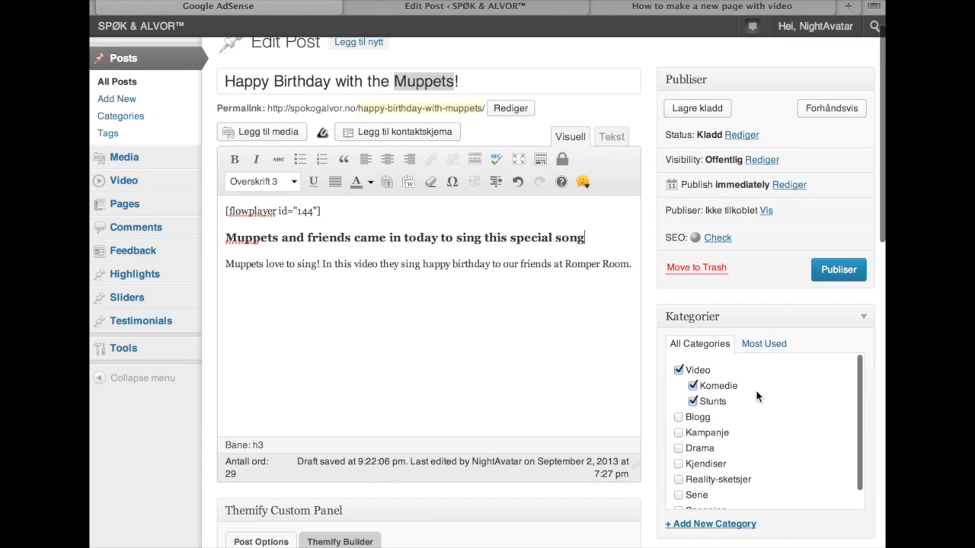
click(679, 464)
scroll(680, 476, down, 2)
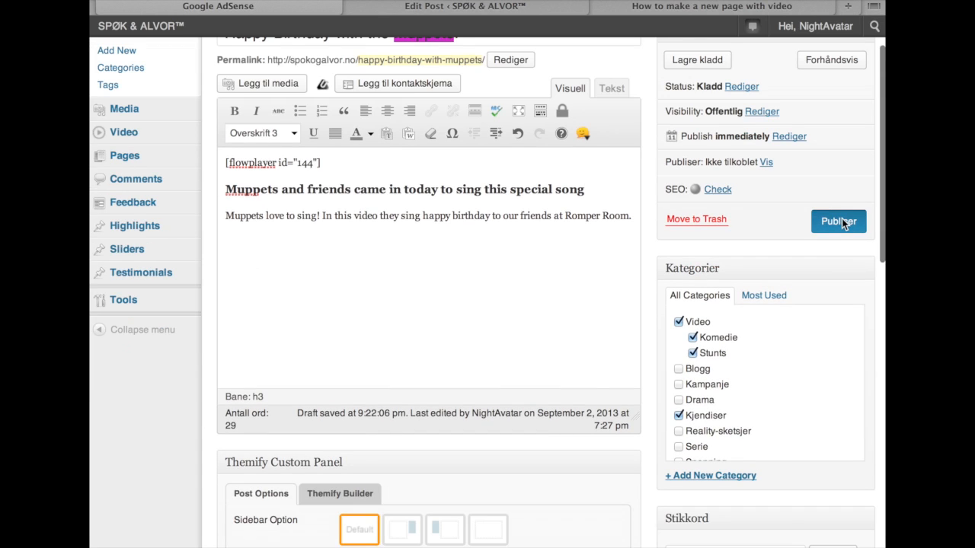
click(838, 221)
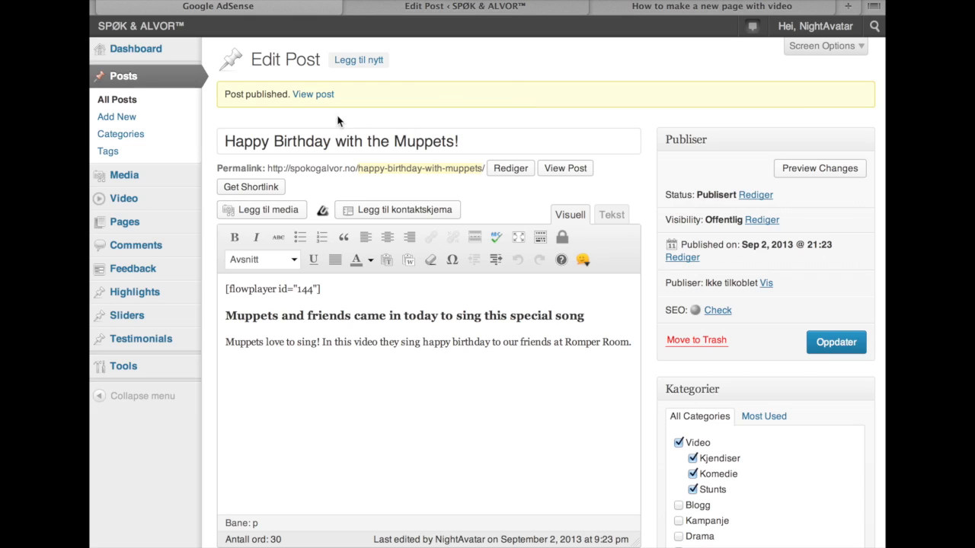
View the published post on the site and look over its title, video area and text
click(312, 91)
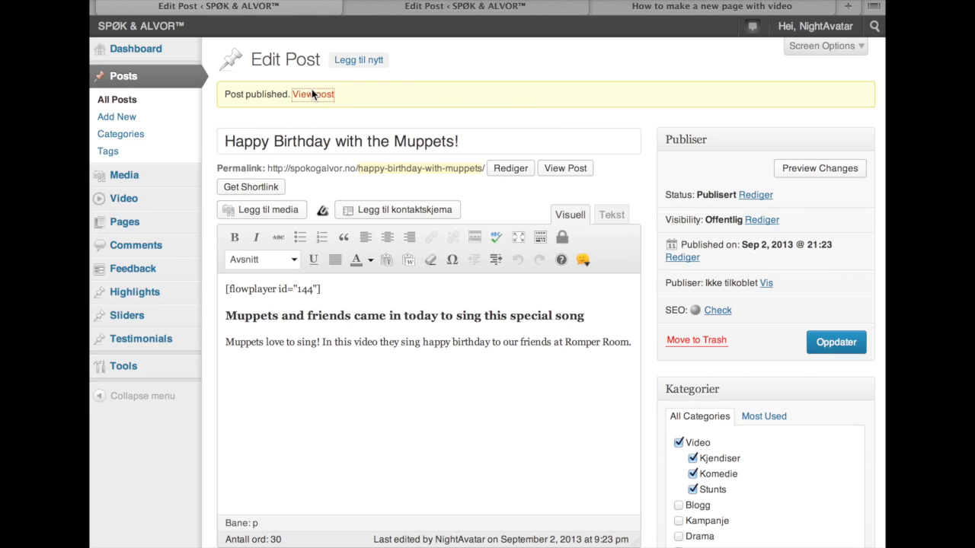
click(575, 174)
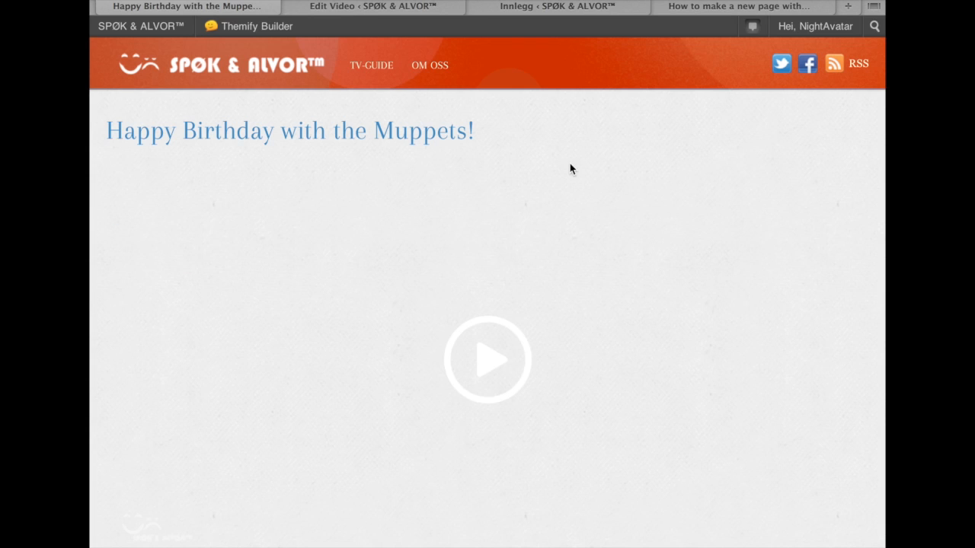
scroll(570, 168, down, 2)
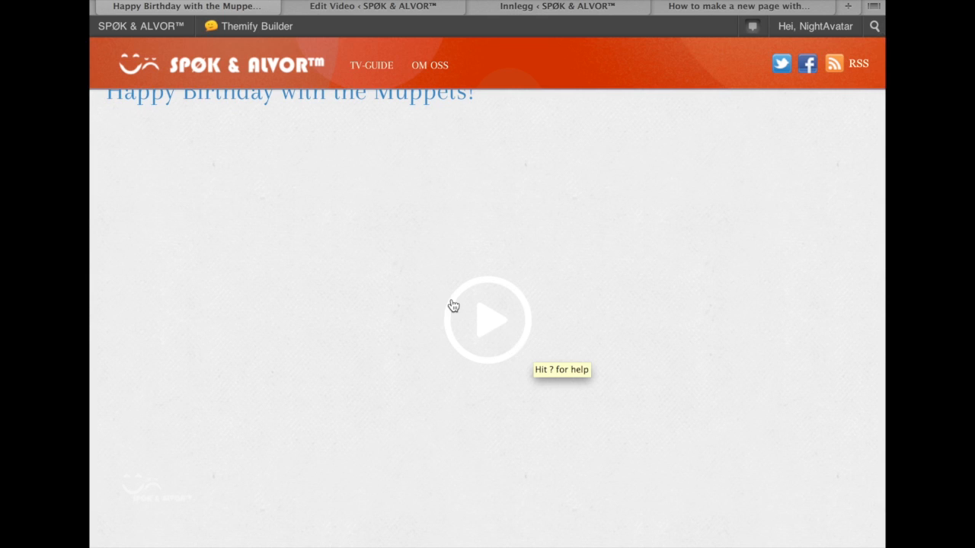
scroll(411, 297, up, 2)
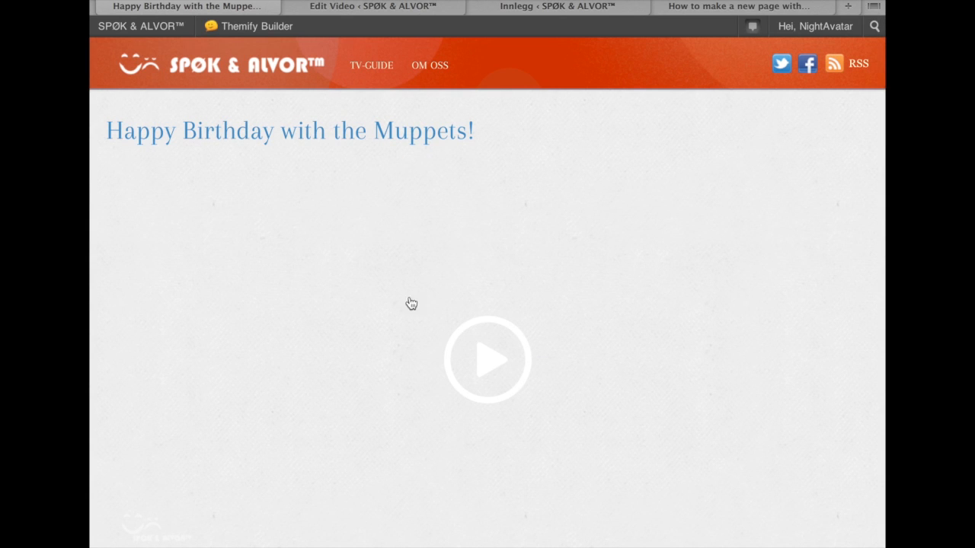
scroll(503, 377, down, 5)
scroll(499, 373, up, 4)
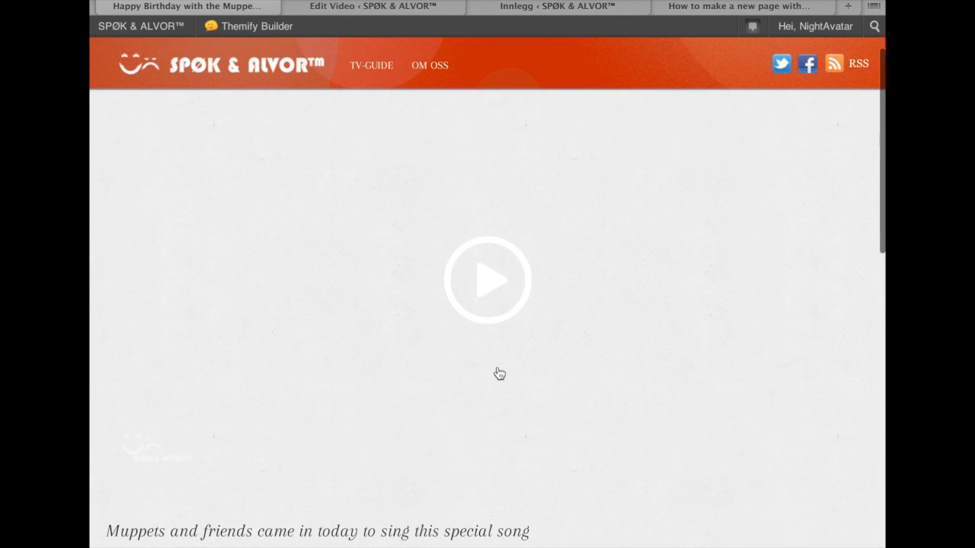
scroll(615, 367, down, 1)
scroll(615, 366, up, 2)
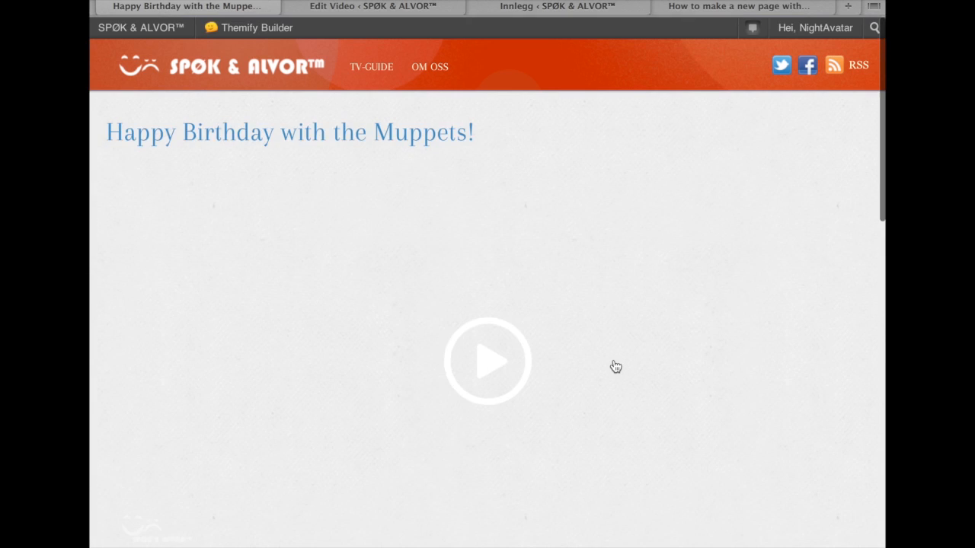
scroll(615, 364, down, 4)
scroll(587, 361, up, 3)
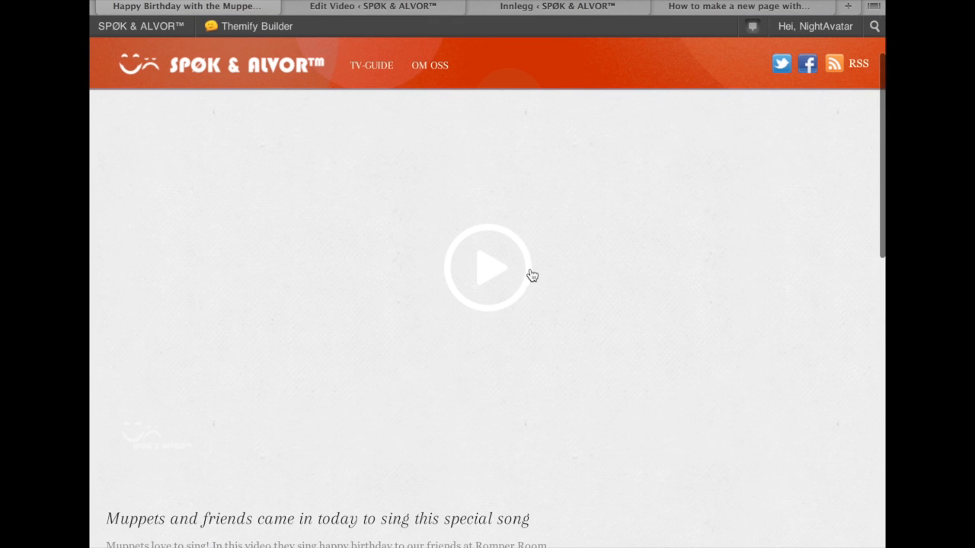
Play the embedded video to test it, pause it, and rewind it to the start
click(494, 276)
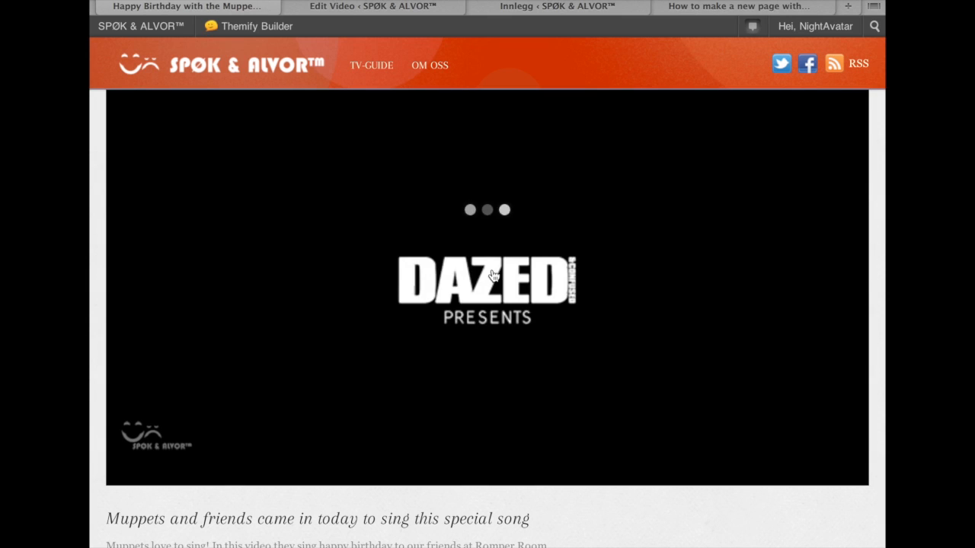
scroll(516, 285, up, 3)
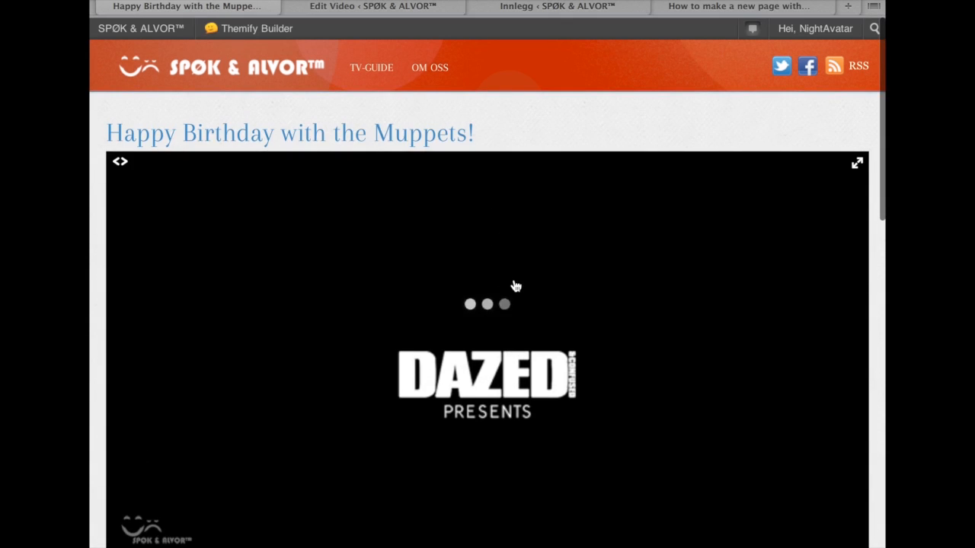
scroll(515, 286, down, 5)
scroll(516, 286, up, 4)
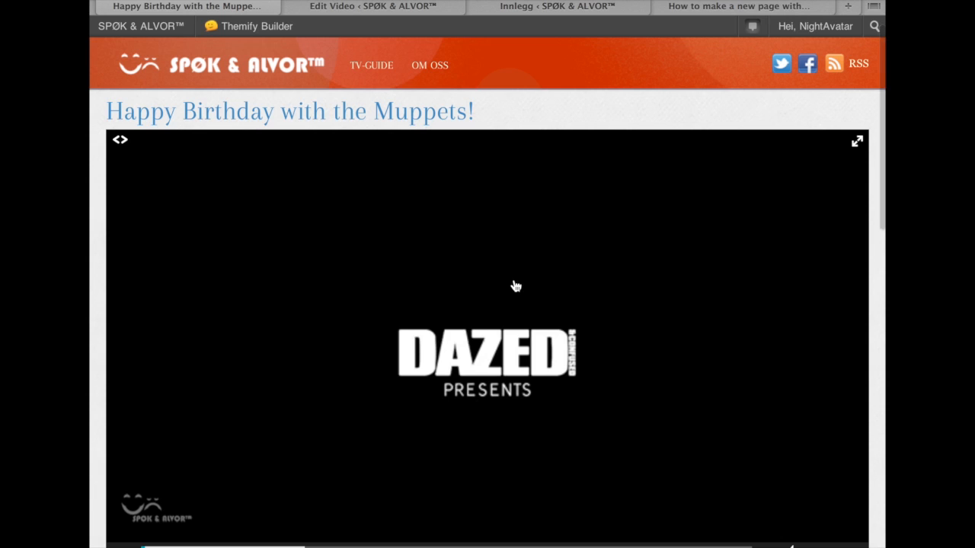
scroll(516, 286, down, 6)
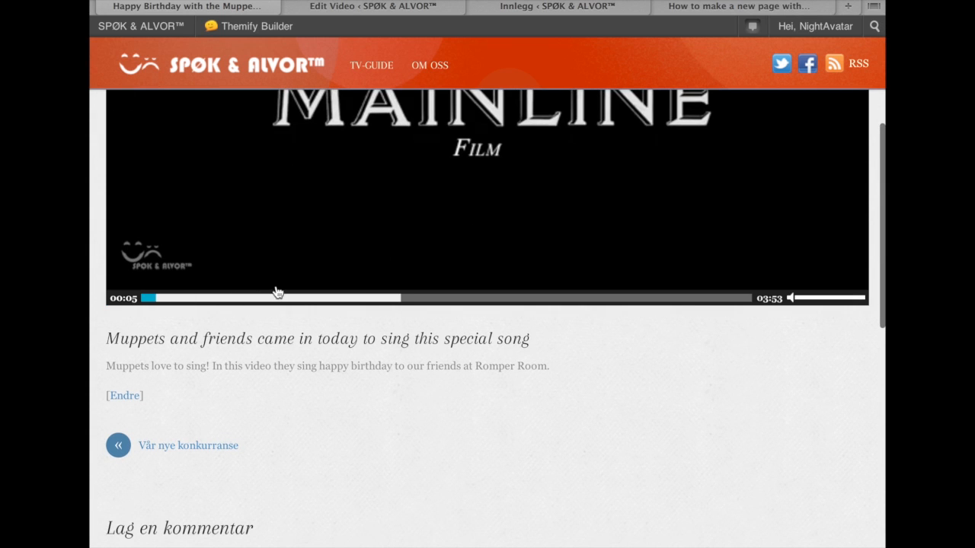
click(320, 235)
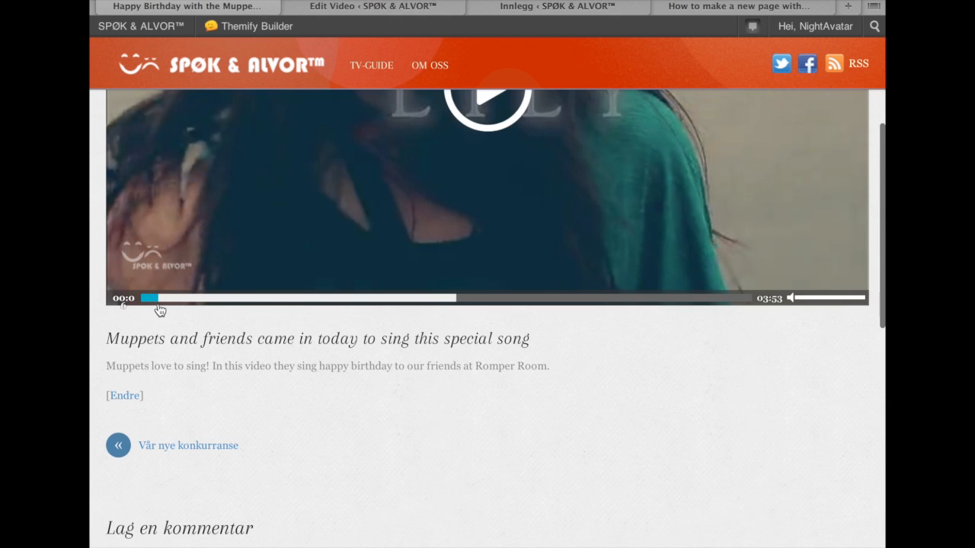
click(134, 298)
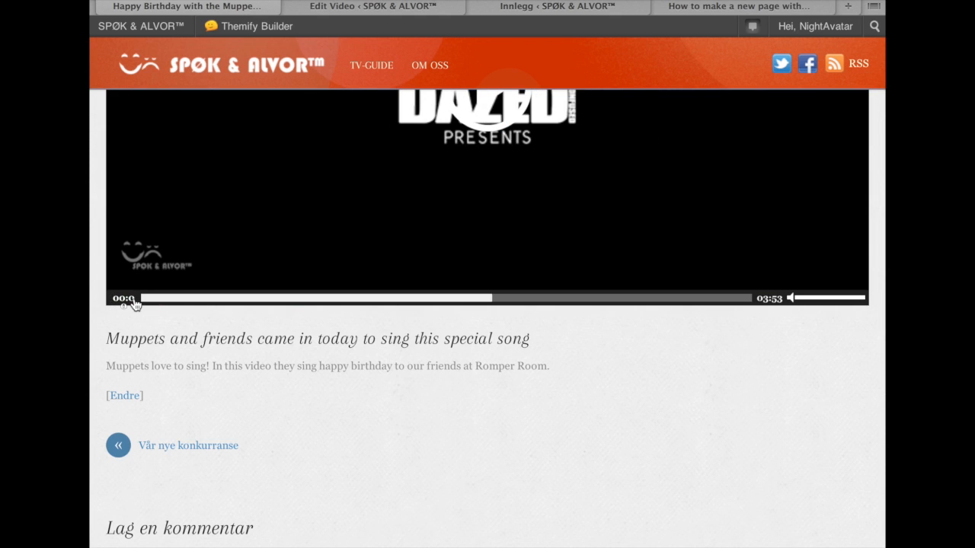
Look over the heading, description and comment box below the video
scroll(382, 330, down, 3)
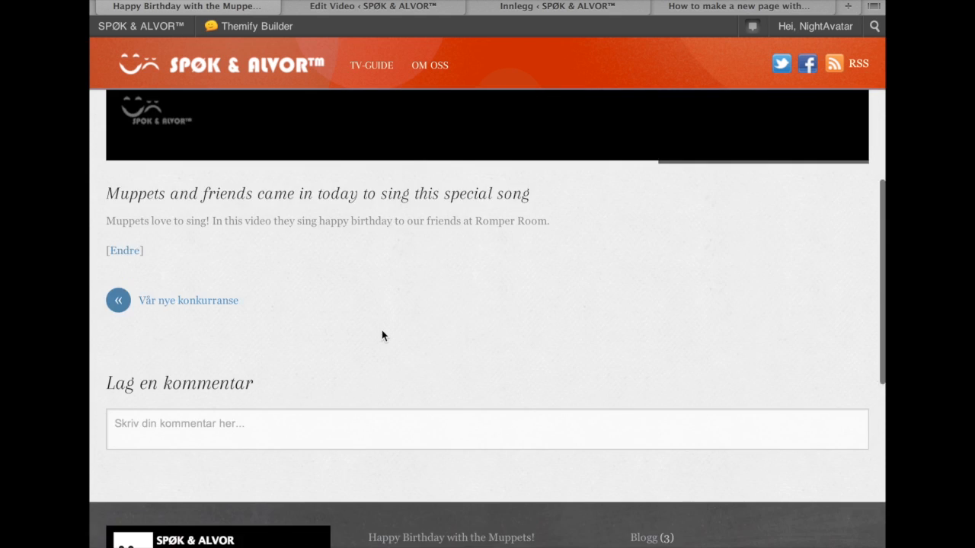
drag(106, 193, 253, 197)
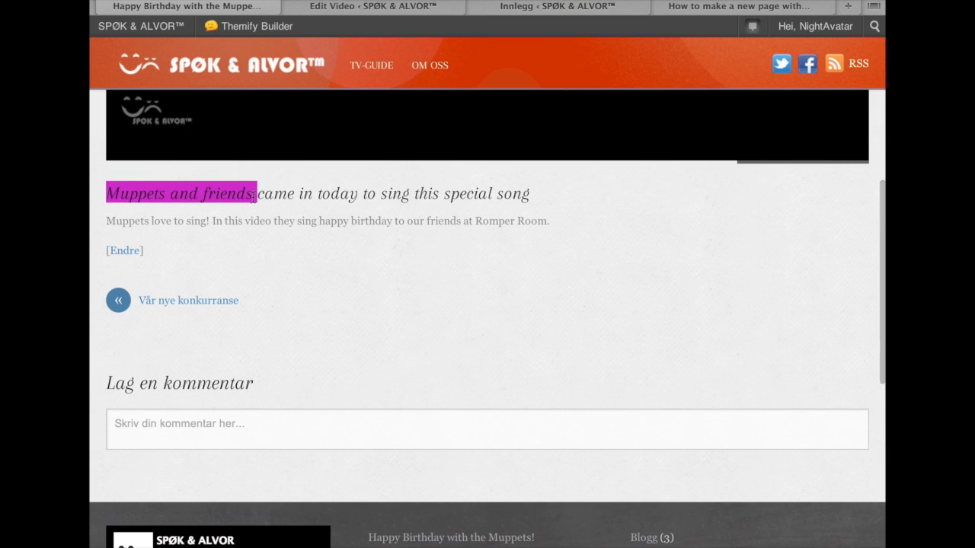
click(264, 226)
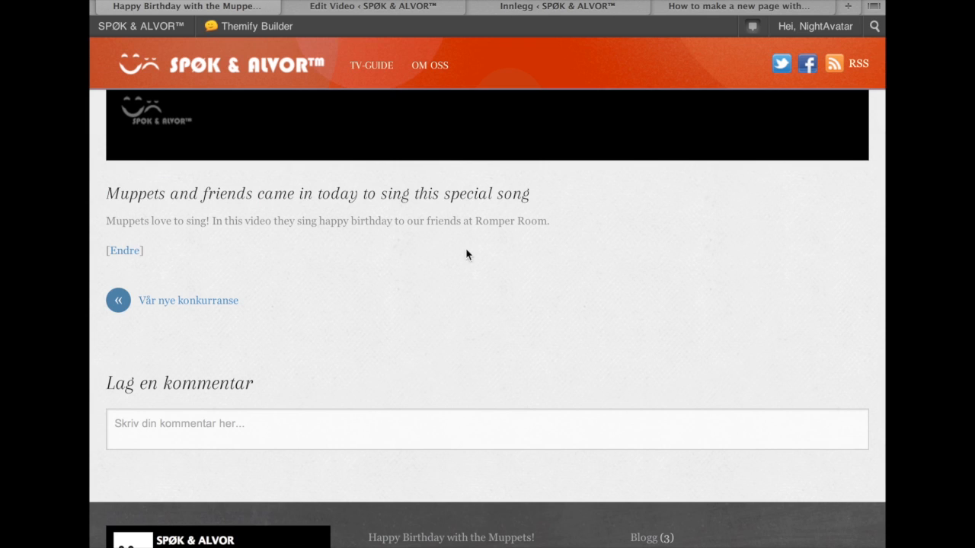
scroll(531, 374, down, 3)
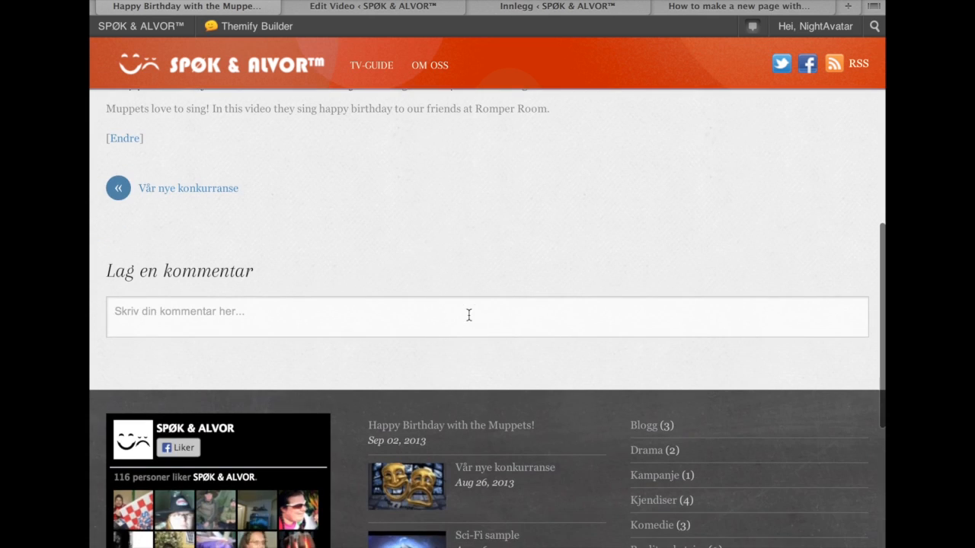
click(468, 314)
scroll(468, 314, up, 3)
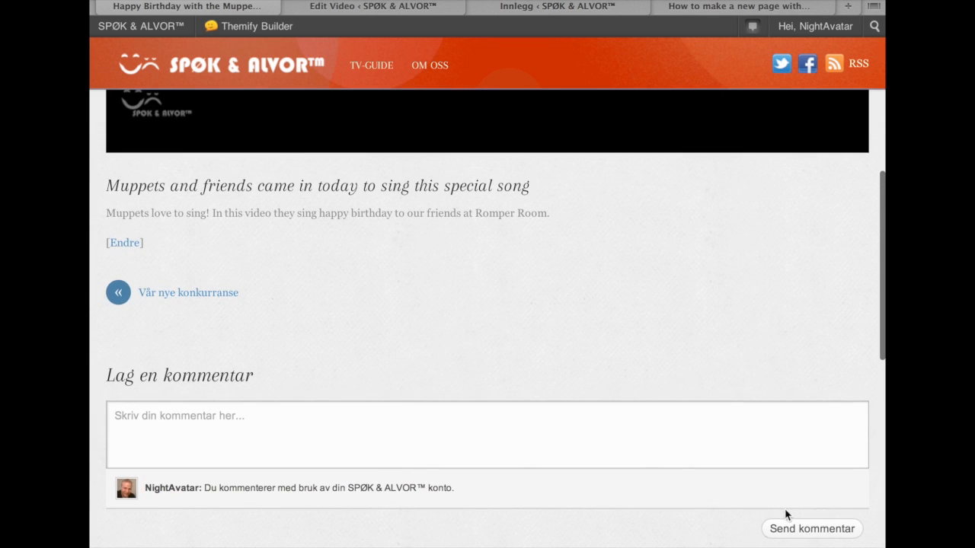
Step back through the earlier posts Vår nye konkurranse and Sci-Fi sample, and return to the site's front page
click(205, 297)
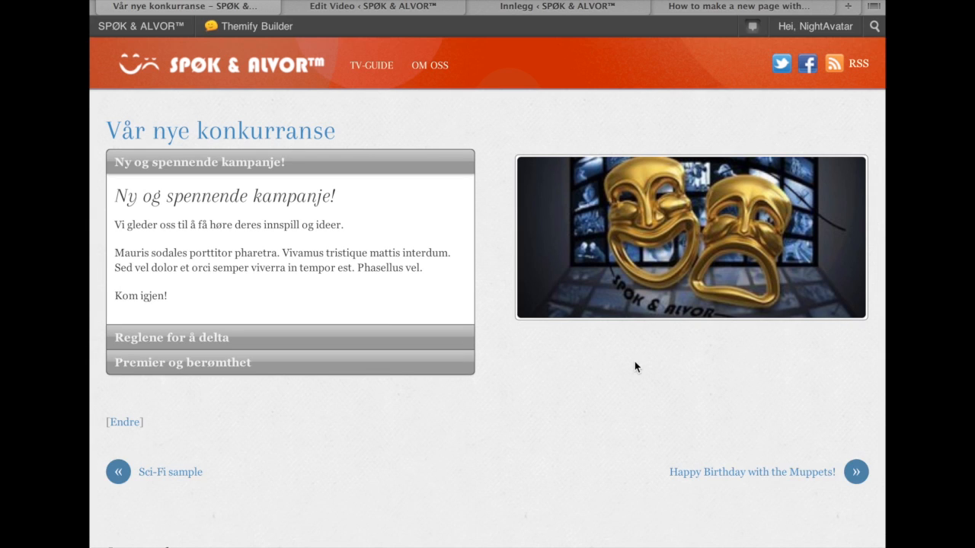
click(162, 474)
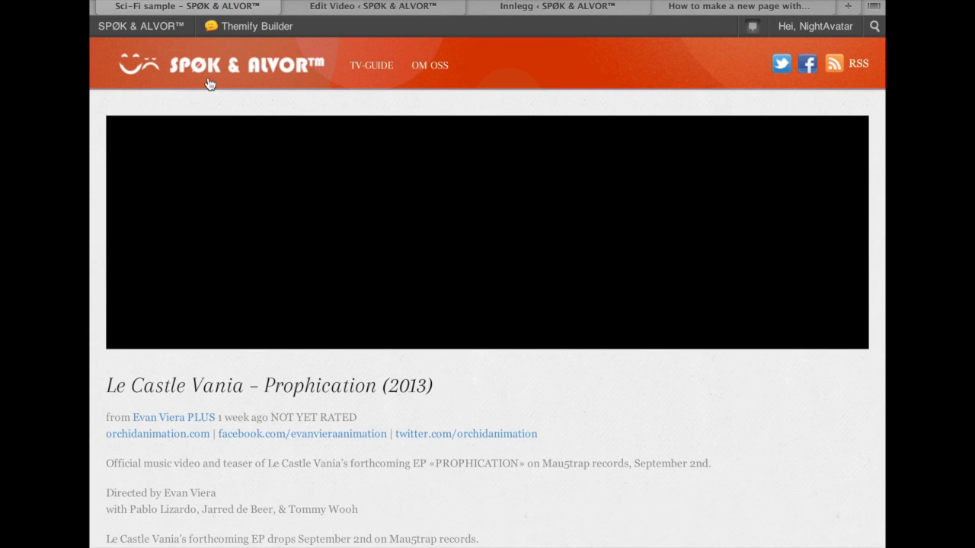
mouse_move(141, 26)
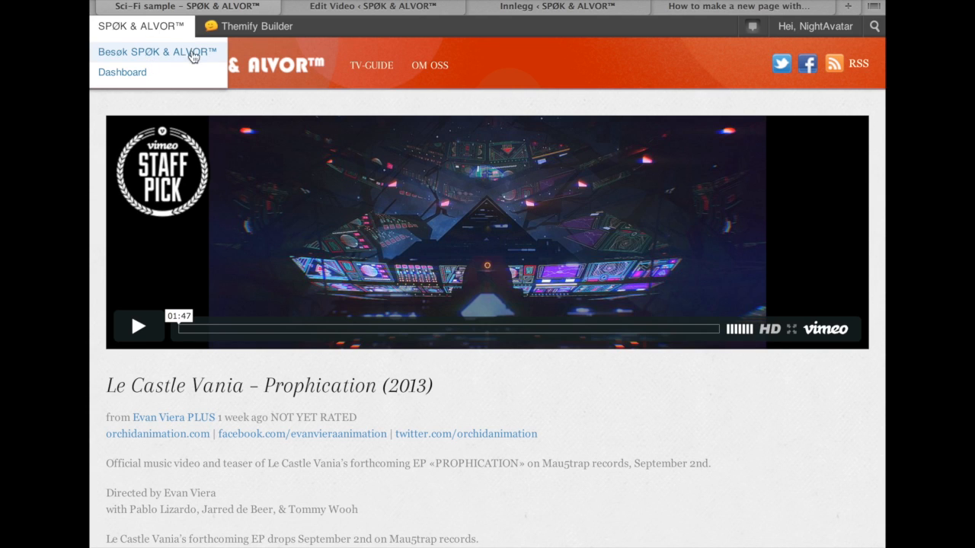
click(159, 52)
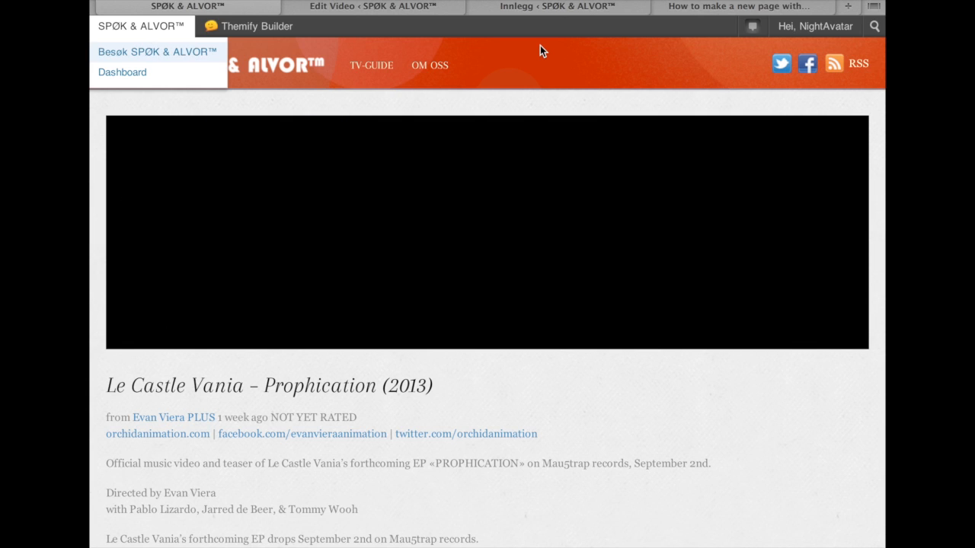
Examine how the new post appears on the front page compared with the image slider, latest videos and post grid
scroll(441, 154, down, 10)
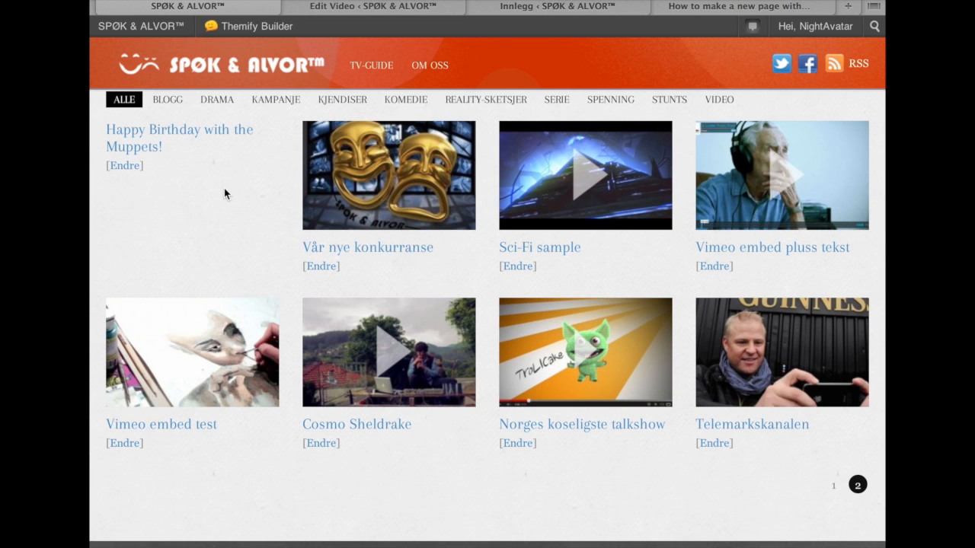
scroll(224, 188, up, 5)
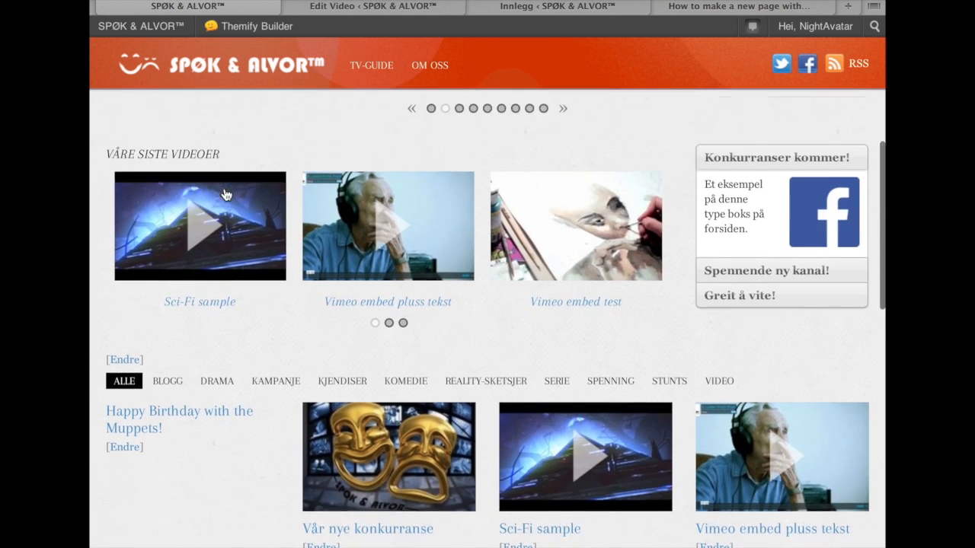
scroll(224, 189, up, 4)
right_click(224, 189)
click(250, 138)
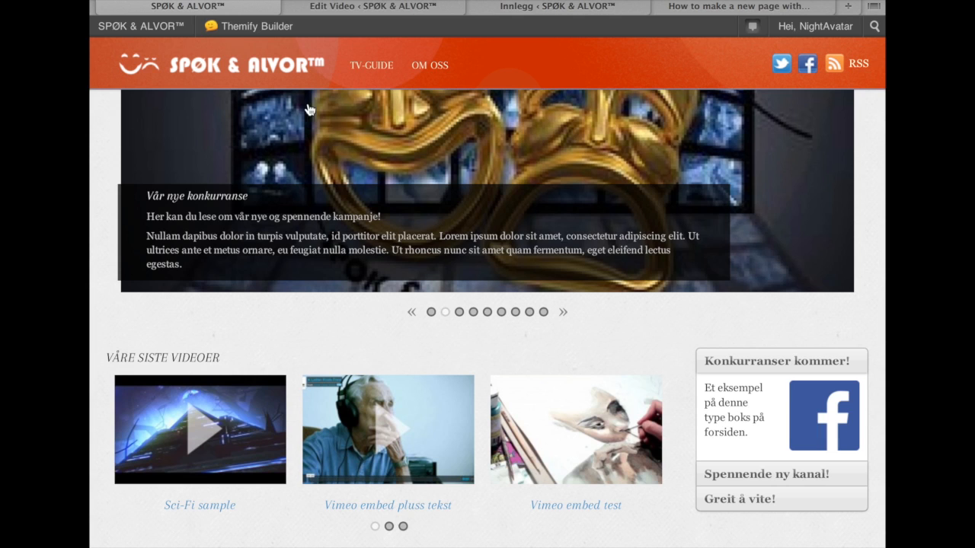
right_click(207, 283)
click(167, 314)
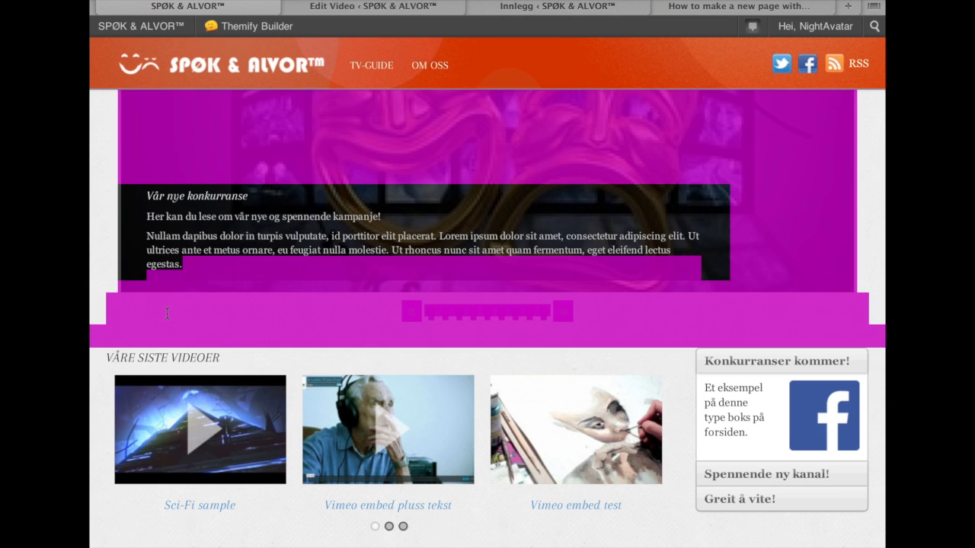
click(206, 327)
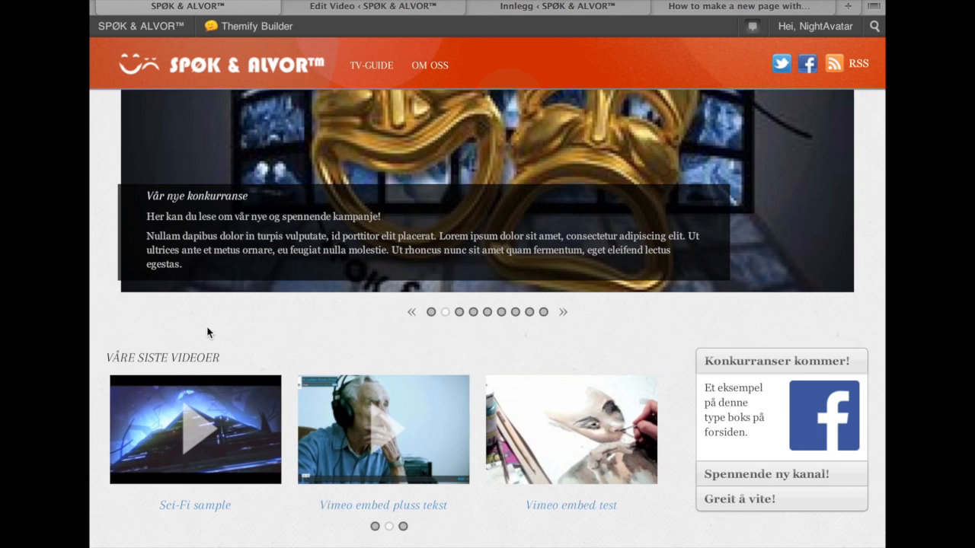
scroll(208, 330, up, 3)
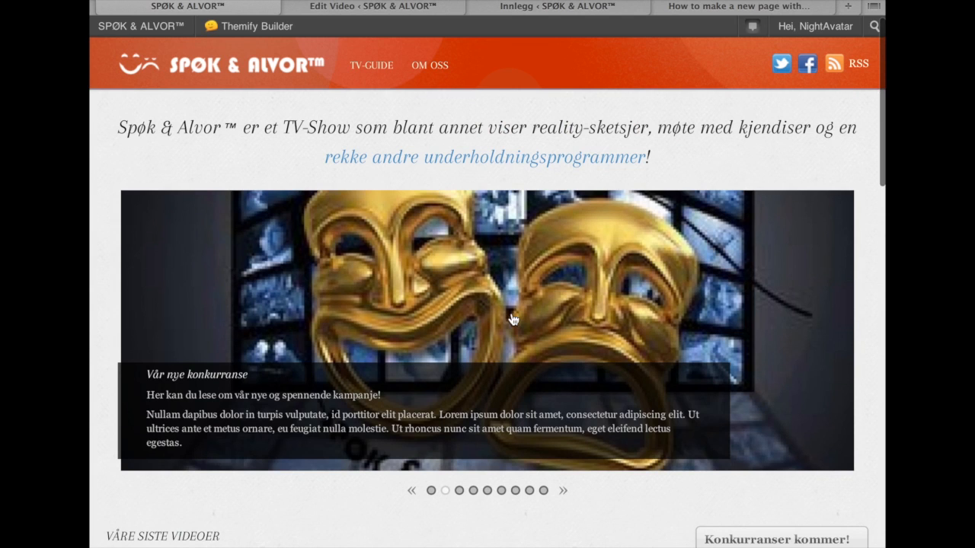
scroll(512, 320, down, 5)
scroll(512, 319, up, 1)
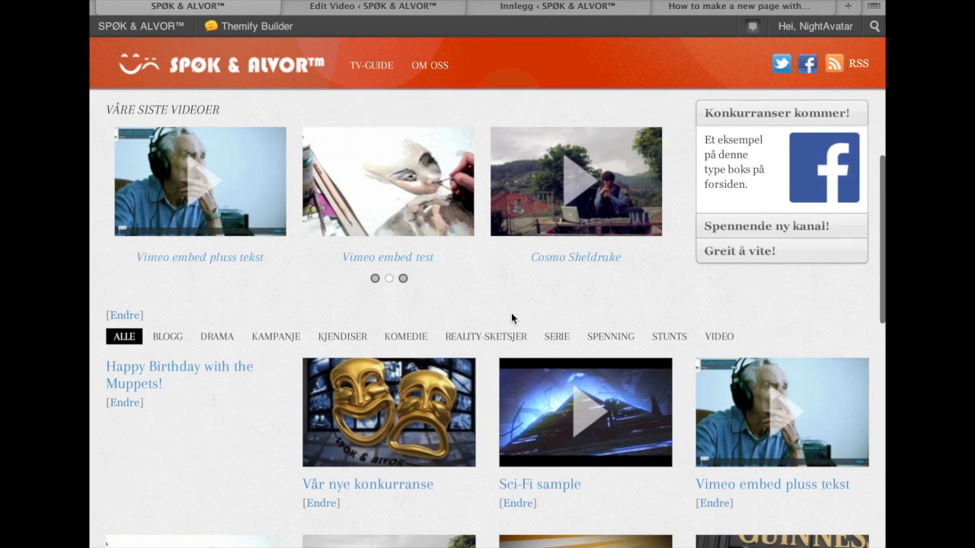
Open the Happy Birthday with the Muppets! post for editing and browse the media library for its featured image
click(128, 402)
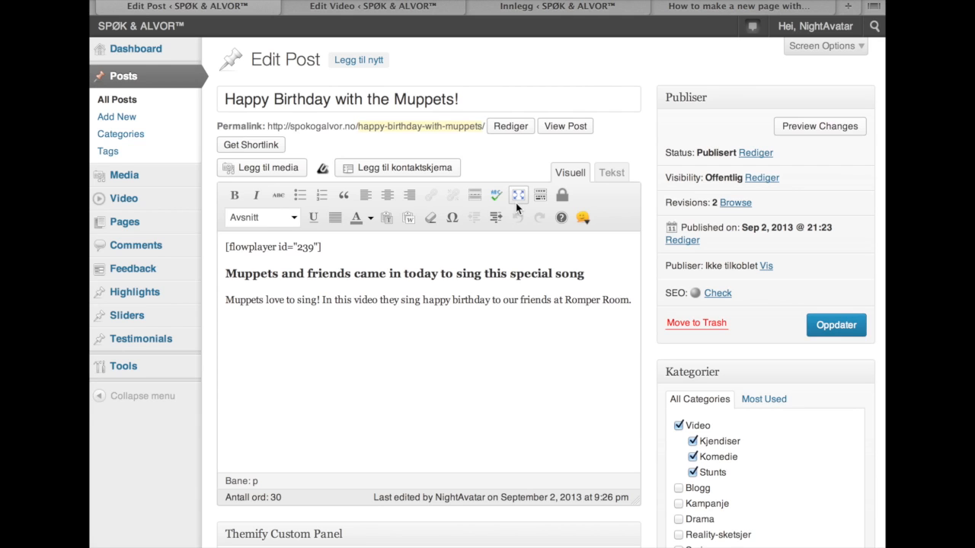
click(407, 253)
scroll(408, 252, down, 4)
scroll(407, 252, down, 2)
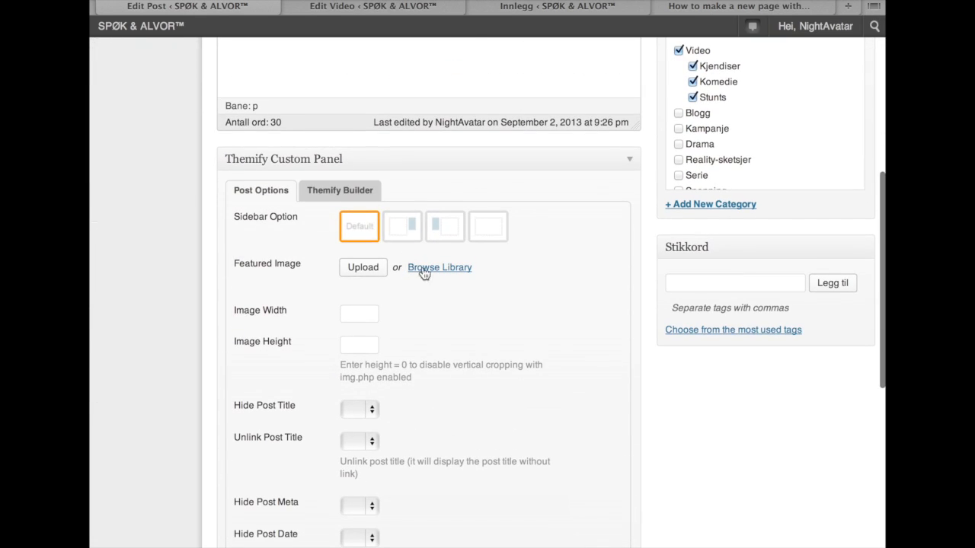
click(434, 268)
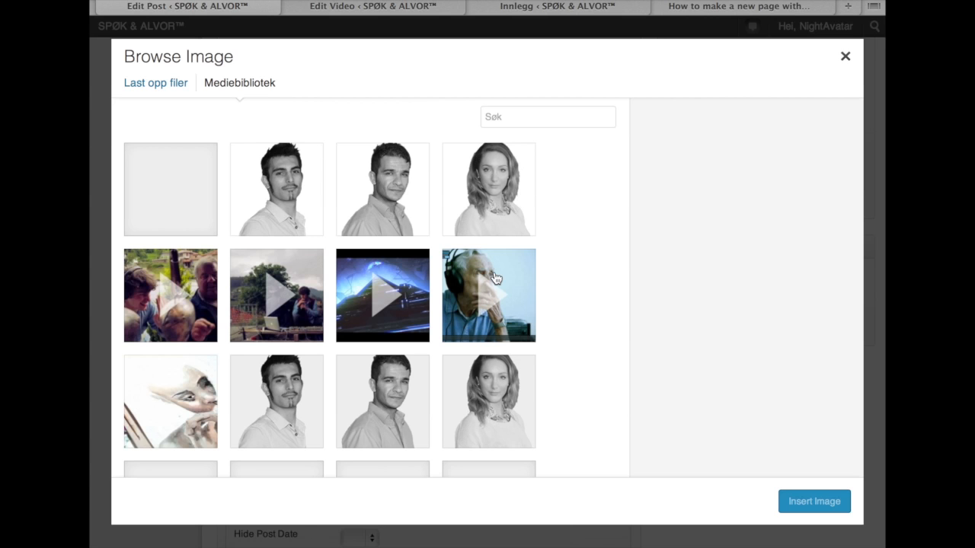
Insert the existing Family feast picture from the media library as the post's featured image
scroll(493, 278, down, 5)
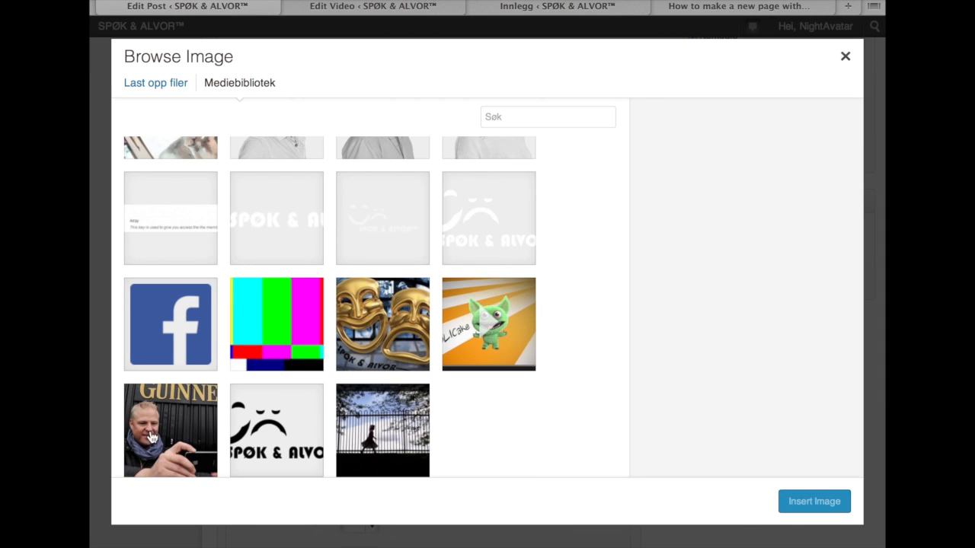
scroll(364, 335, up, 4)
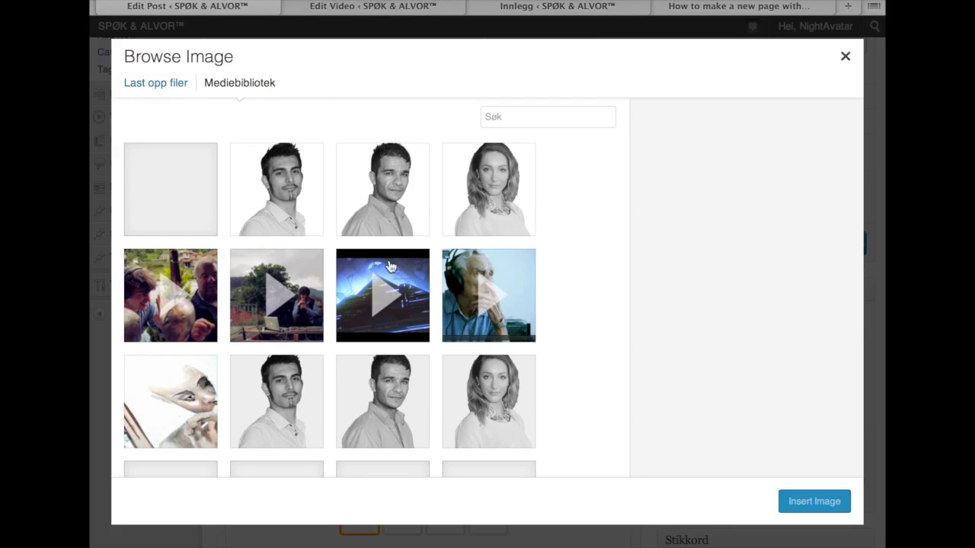
click(174, 268)
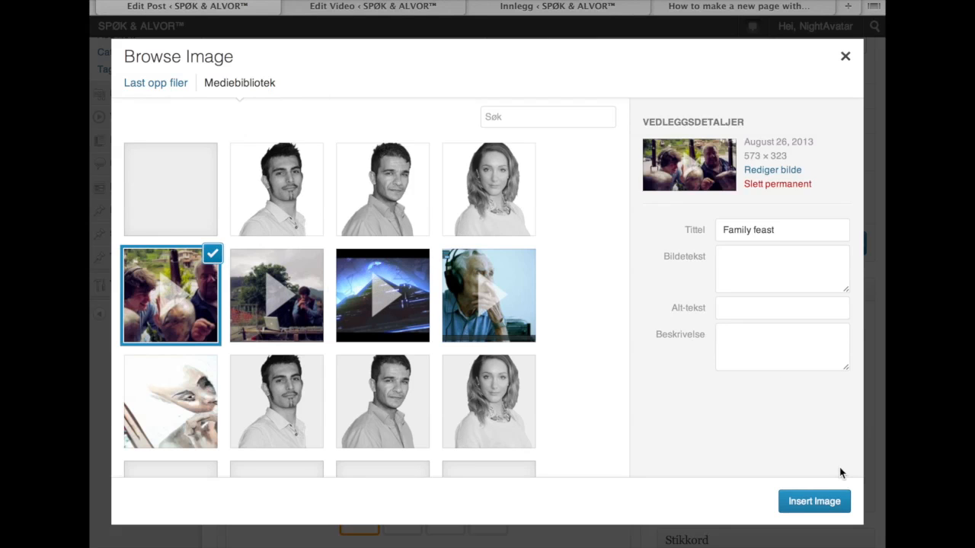
triple_click(735, 228)
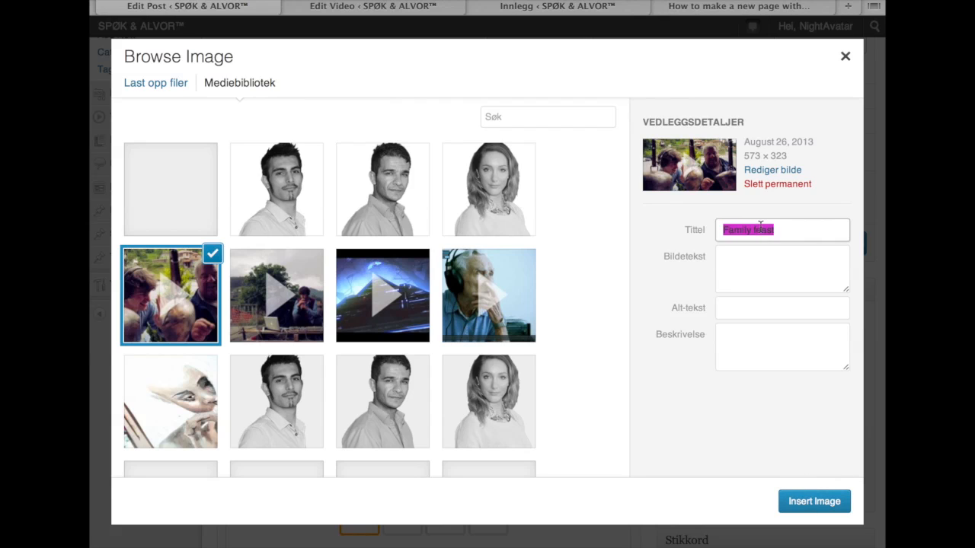
click(800, 233)
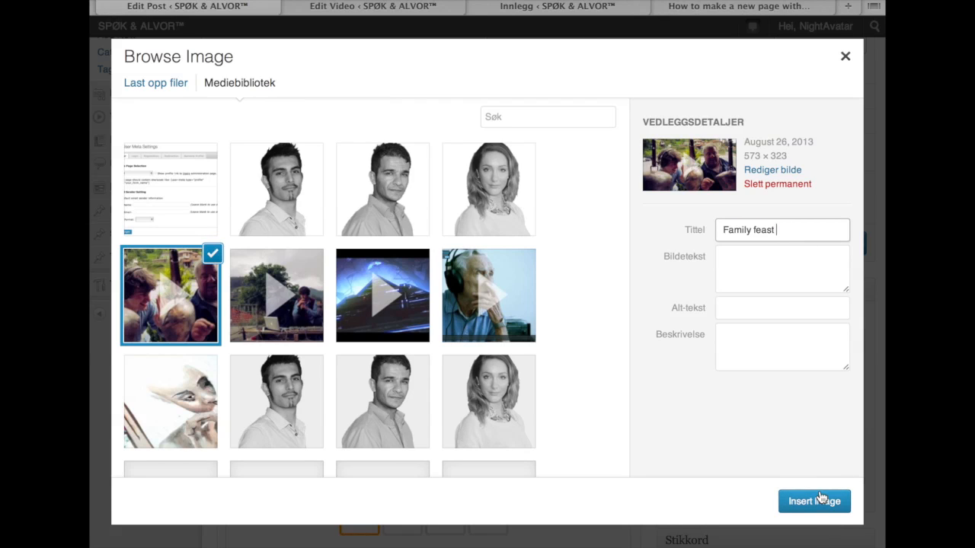
click(821, 498)
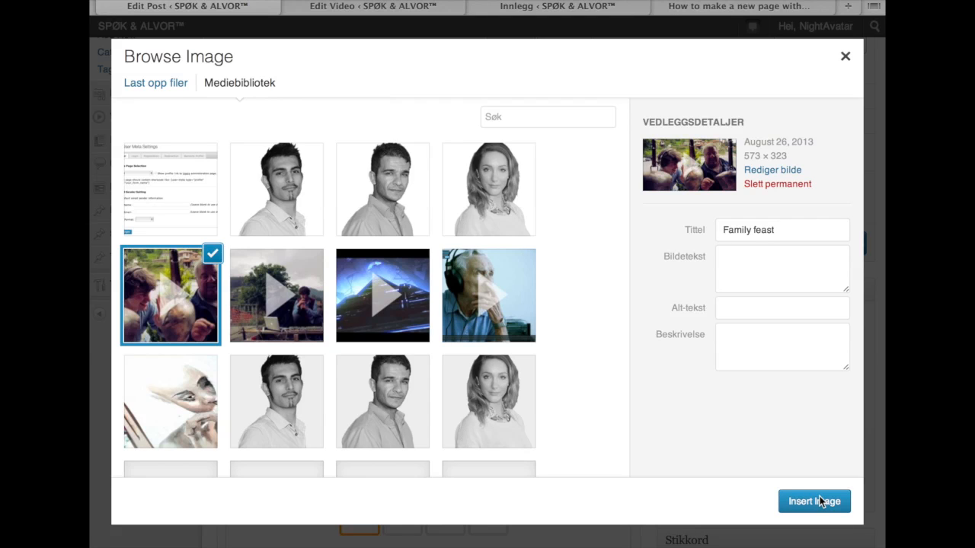
click(820, 499)
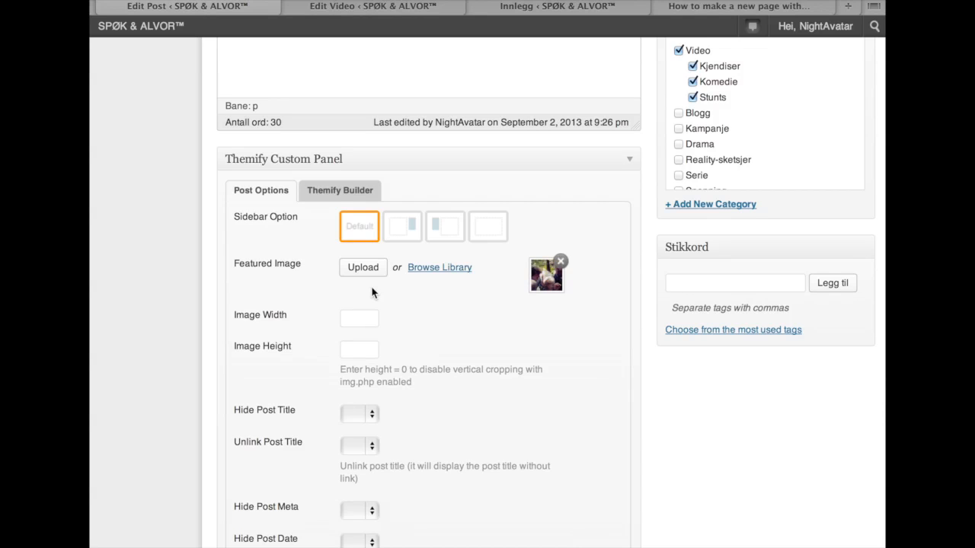
Review the post's Featured Image setting and update the published post
drag(244, 260, 281, 262)
click(281, 261)
scroll(600, 228, up, 10)
scroll(600, 230, down, 10)
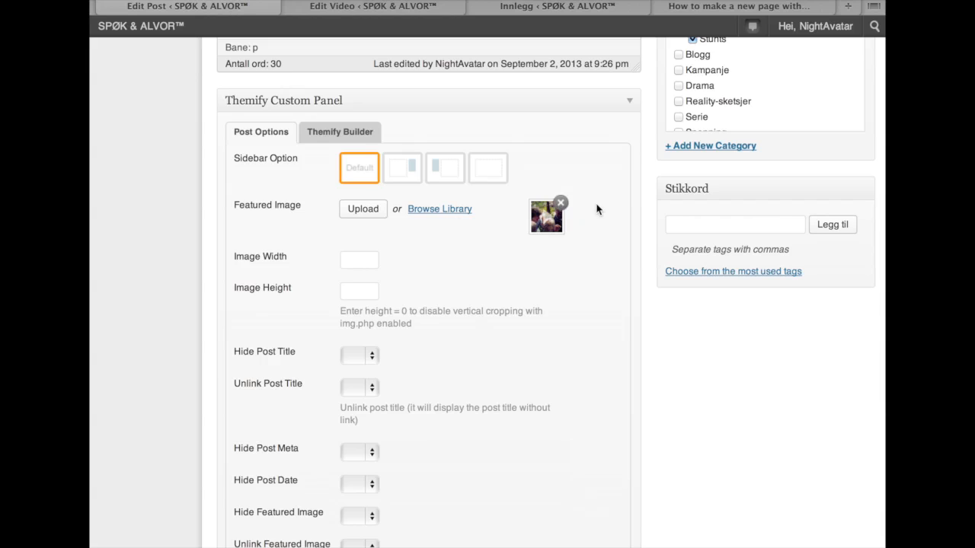
scroll(597, 204, up, 9)
click(838, 289)
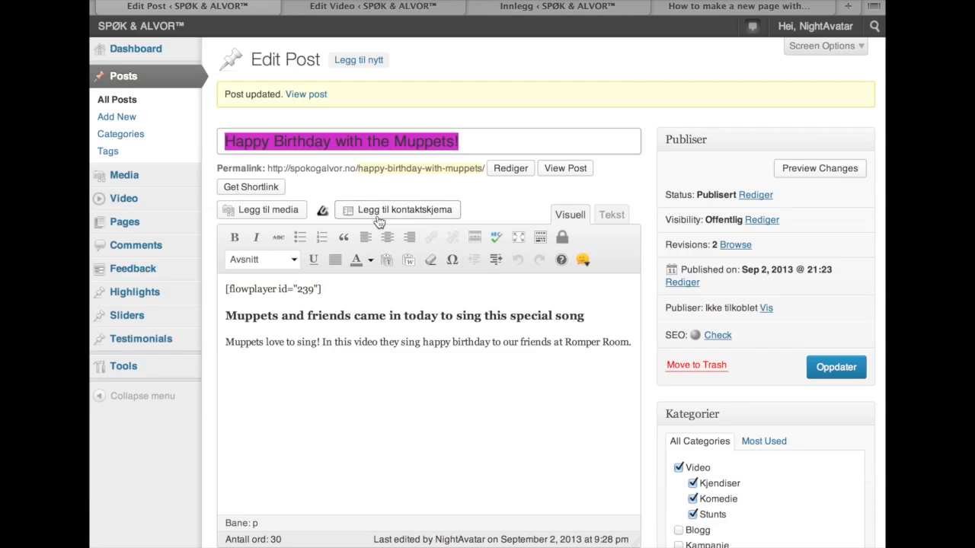
Return to the site's front page and examine how the Muppets post appears in the image slider, latest videos and post grid
mouse_move(152, 27)
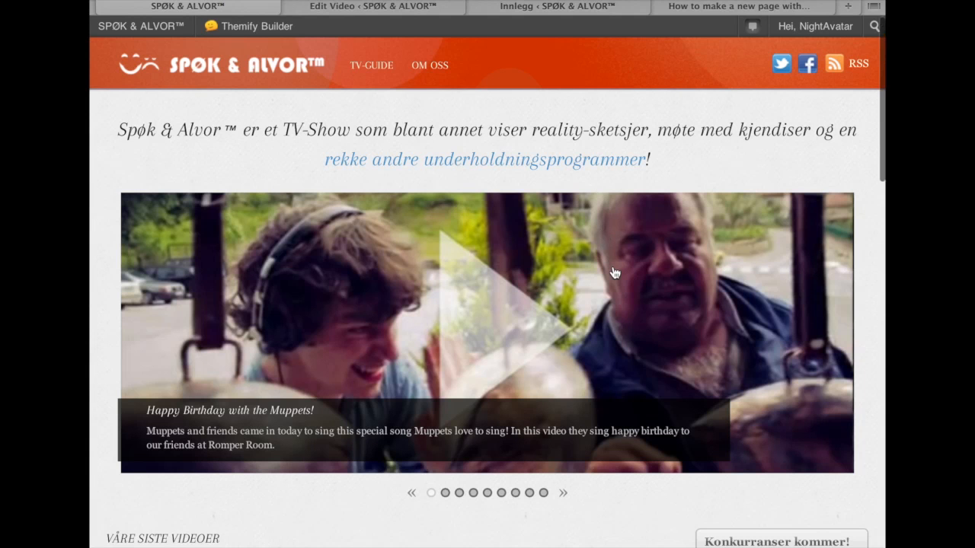
scroll(615, 272, down, 3)
scroll(615, 272, up, 2)
scroll(615, 271, down, 2)
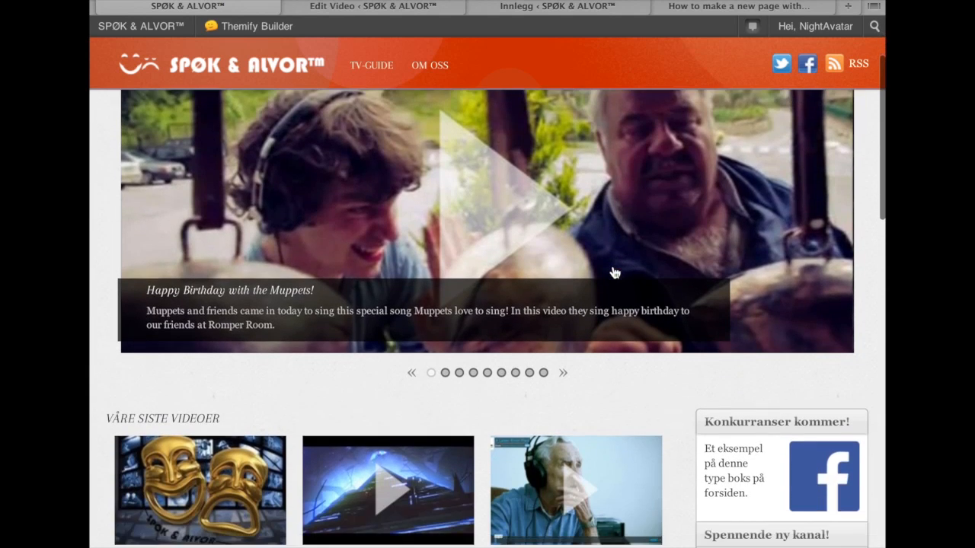
scroll(596, 342, down, 10)
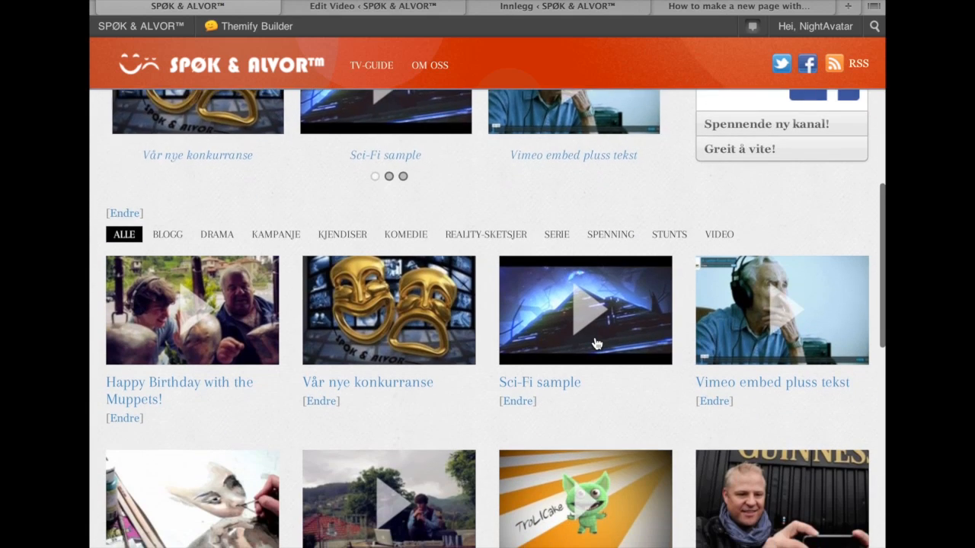